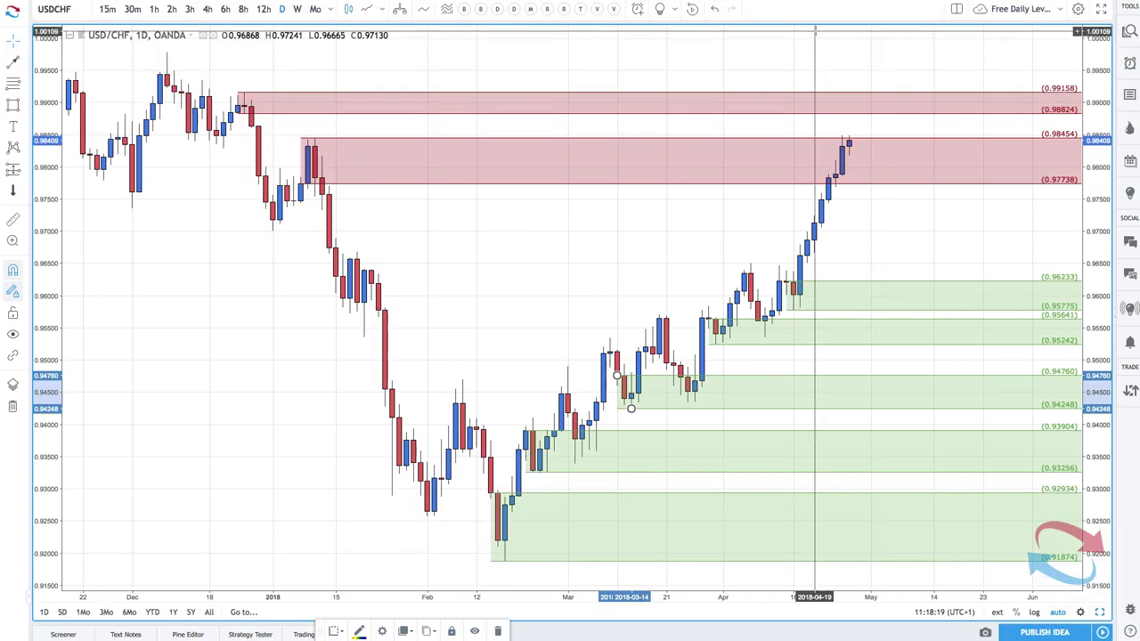
# - Inspect the demand zones on the USD/CHF chart, switching to the 4-hour timeframe
pyautogui.scroll(-3, 756, 65)
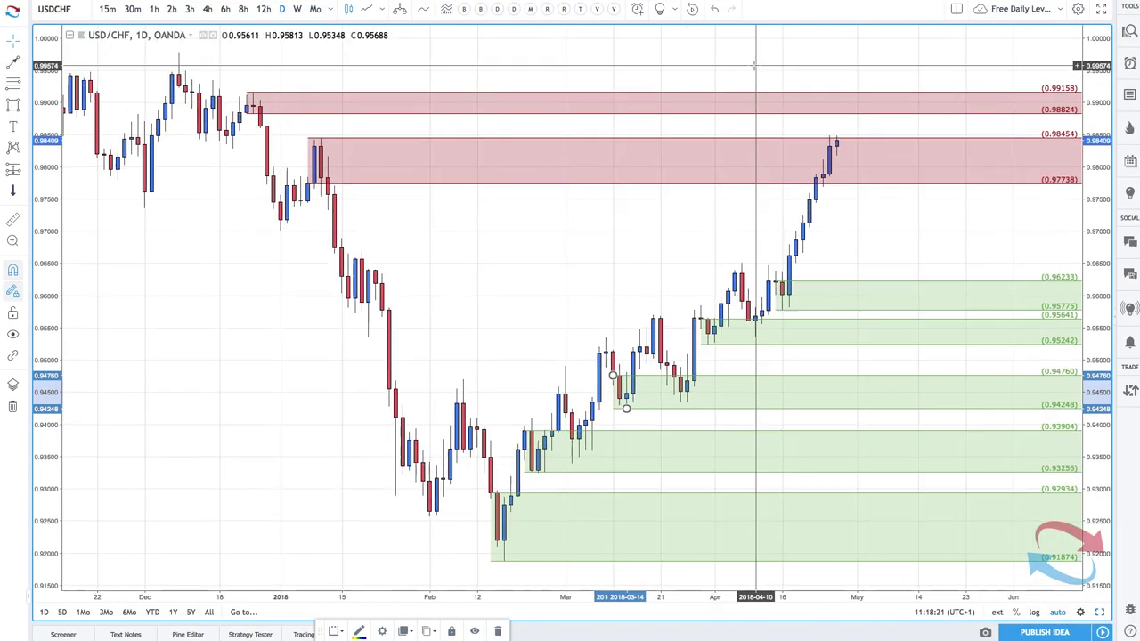
pyautogui.scroll(2, 755, 65)
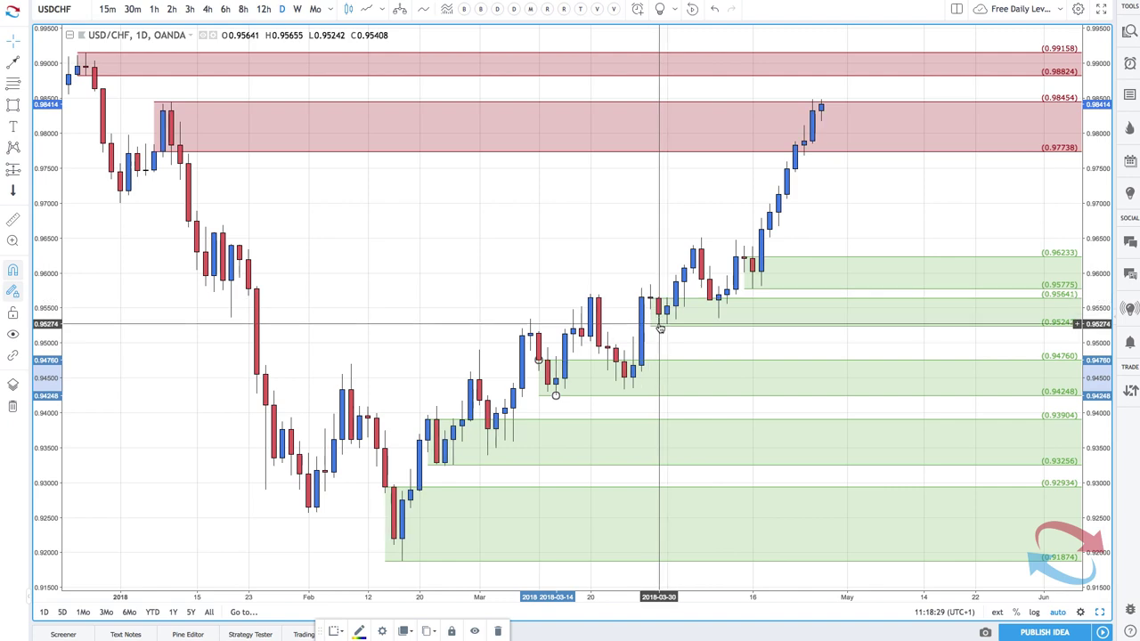
pyautogui.scroll(3, 660, 328)
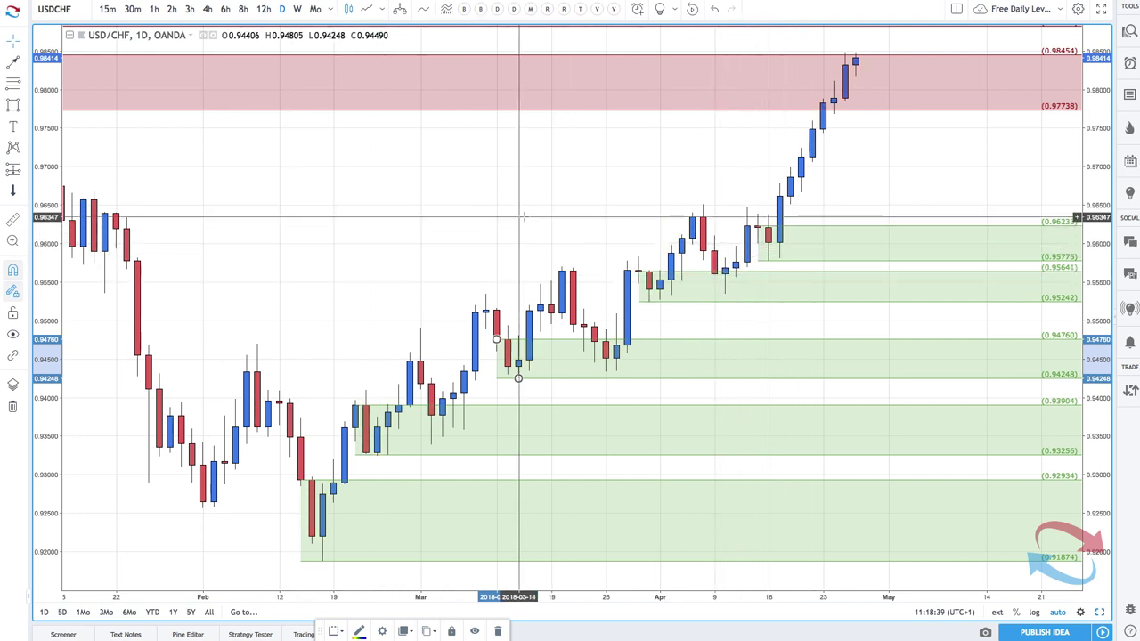
pyautogui.scroll(-3, 621, 271)
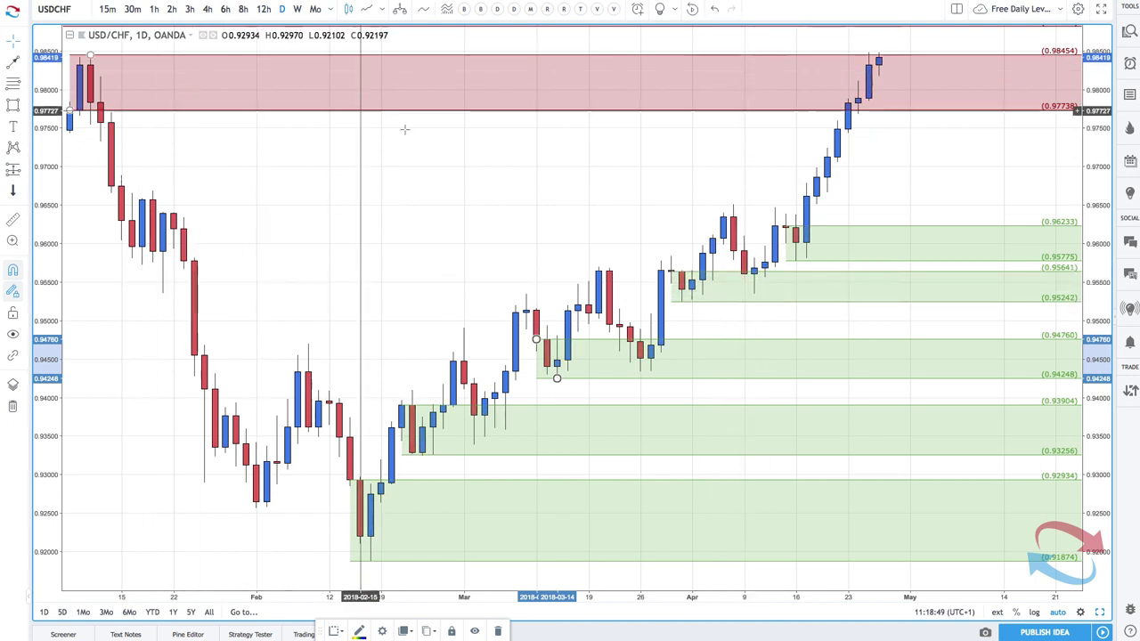
pyautogui.click(207, 8)
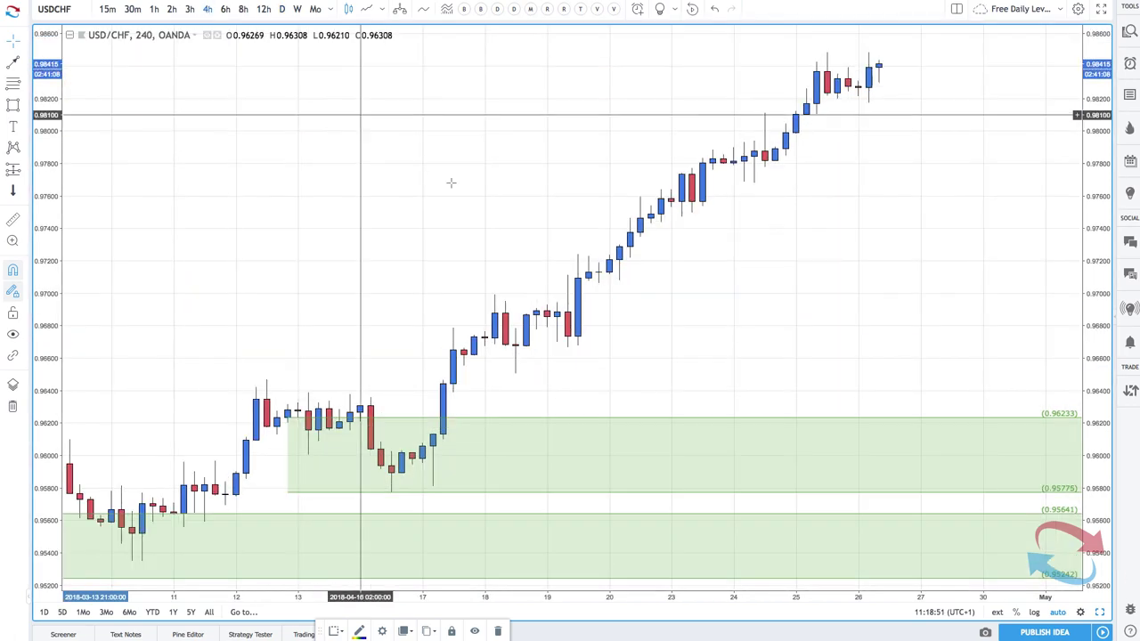
pyautogui.scroll(-5, 454, 184)
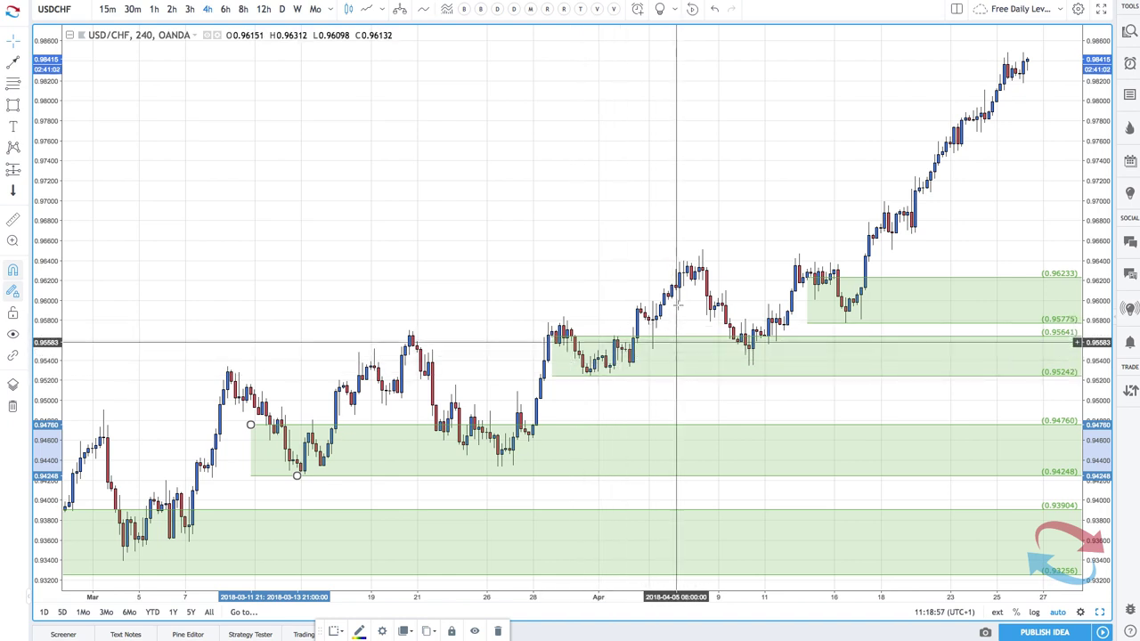
# - Return to the daily timeframe and start a bar replay
pyautogui.click(283, 9)
pyautogui.scroll(5, 683, 299)
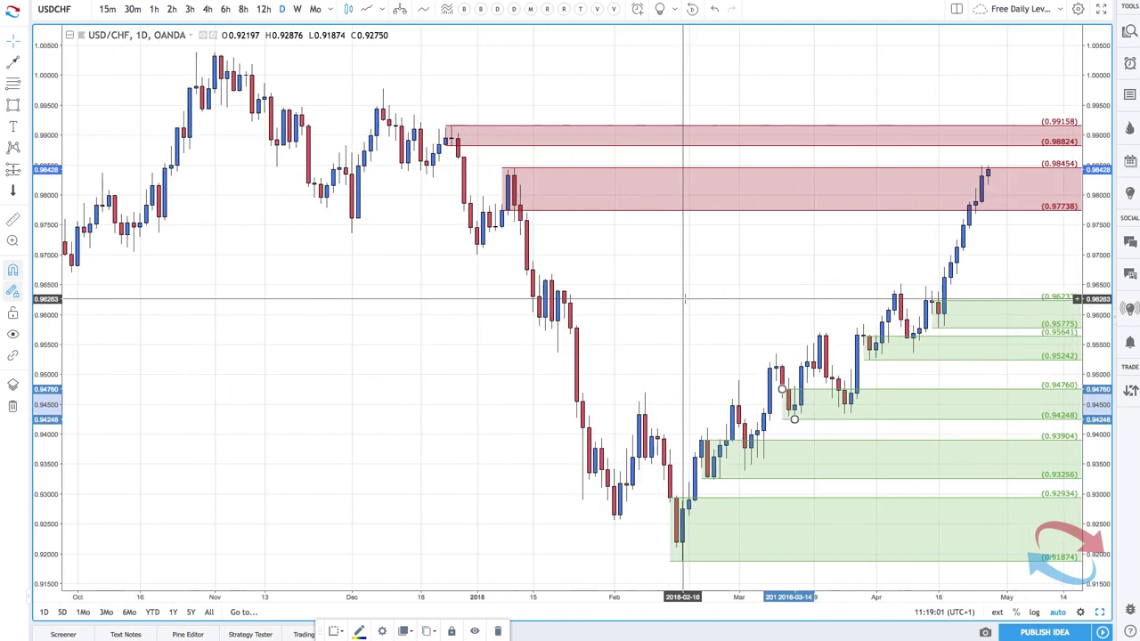
pyautogui.click(692, 9)
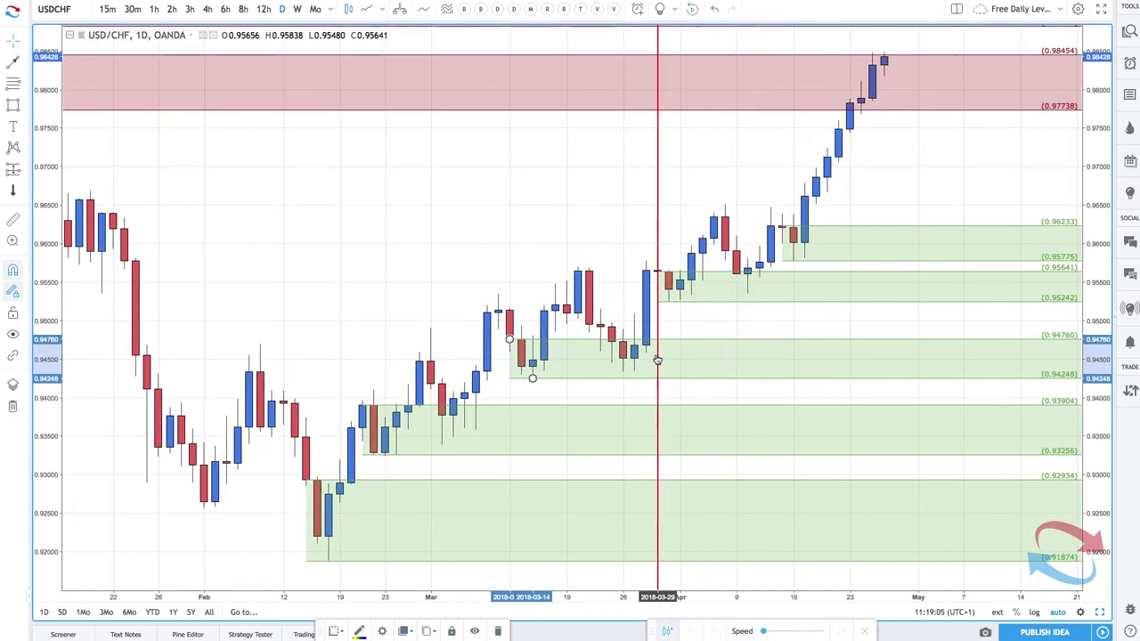
# - Set the replay start to mid-March and draw a four-point arrow zigzag over the swings
pyautogui.click(589, 343)
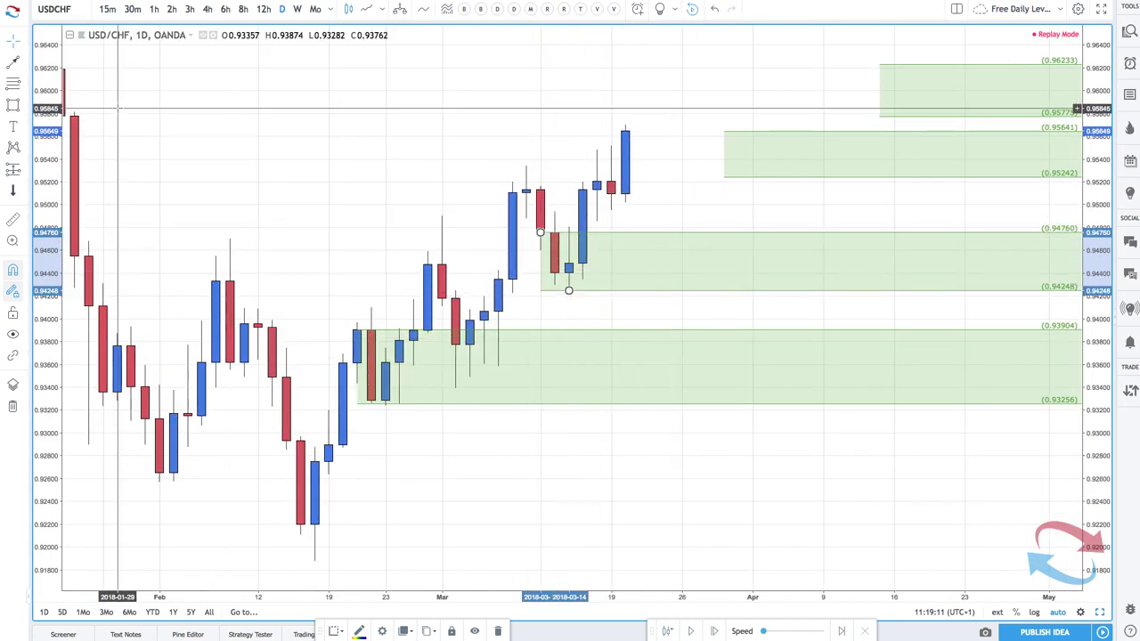
pyautogui.click(14, 65)
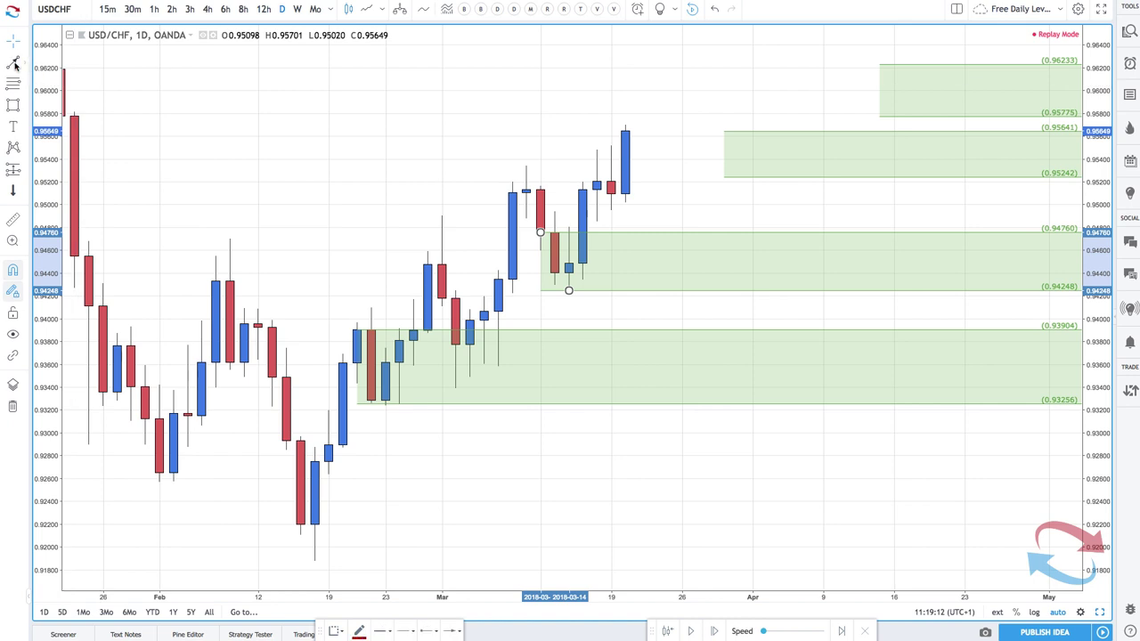
pyautogui.click(456, 389)
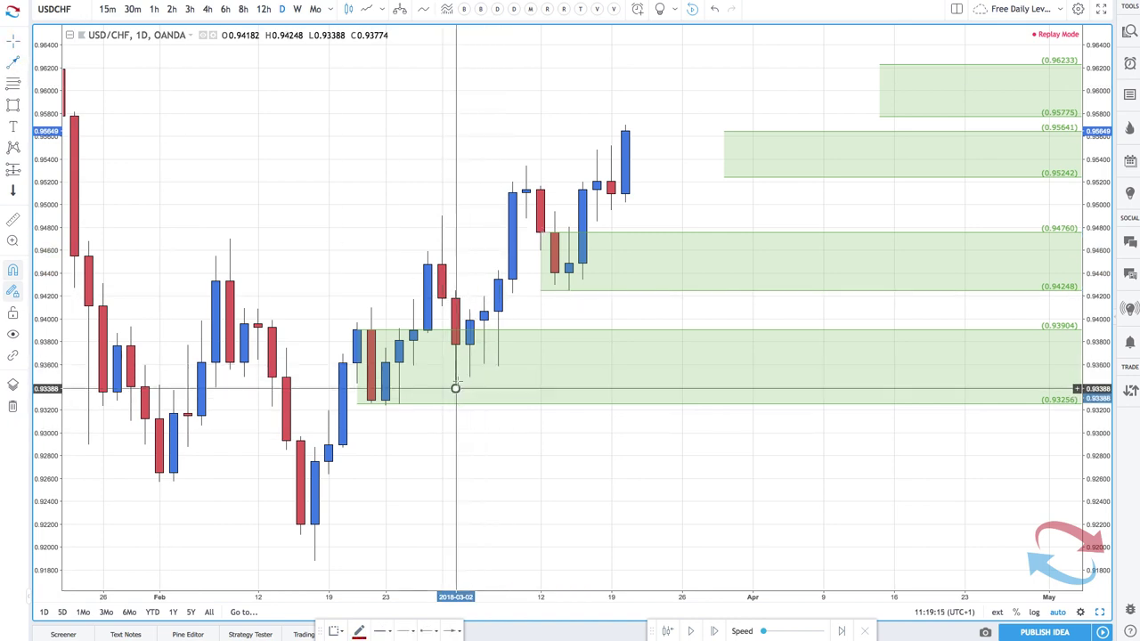
pyautogui.click(526, 168)
pyautogui.click(568, 290)
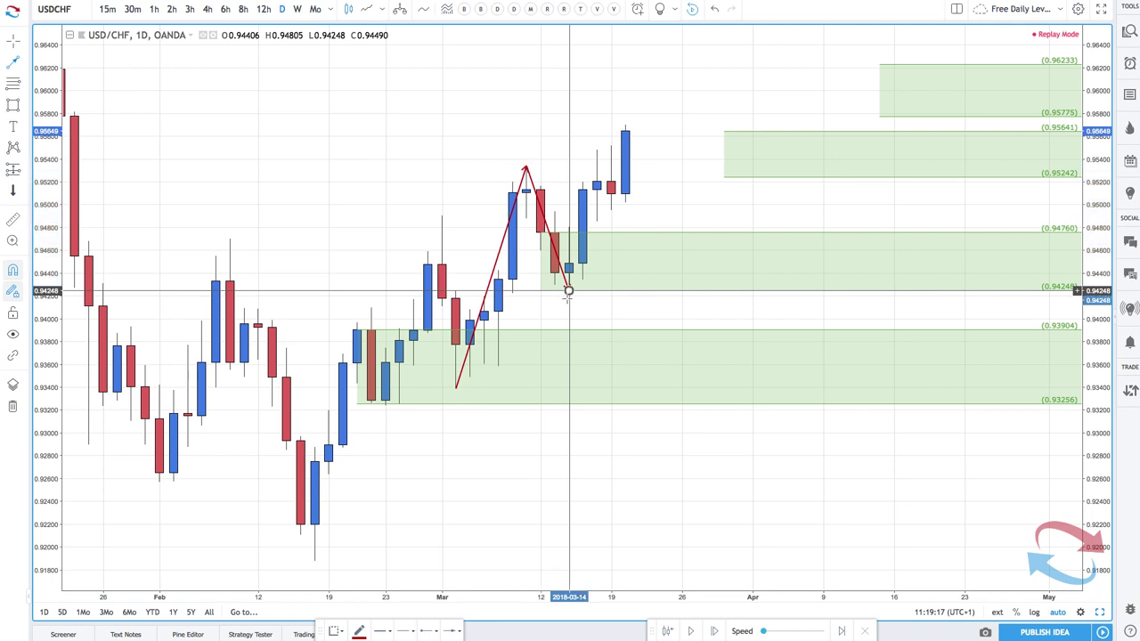
pyautogui.click(626, 125)
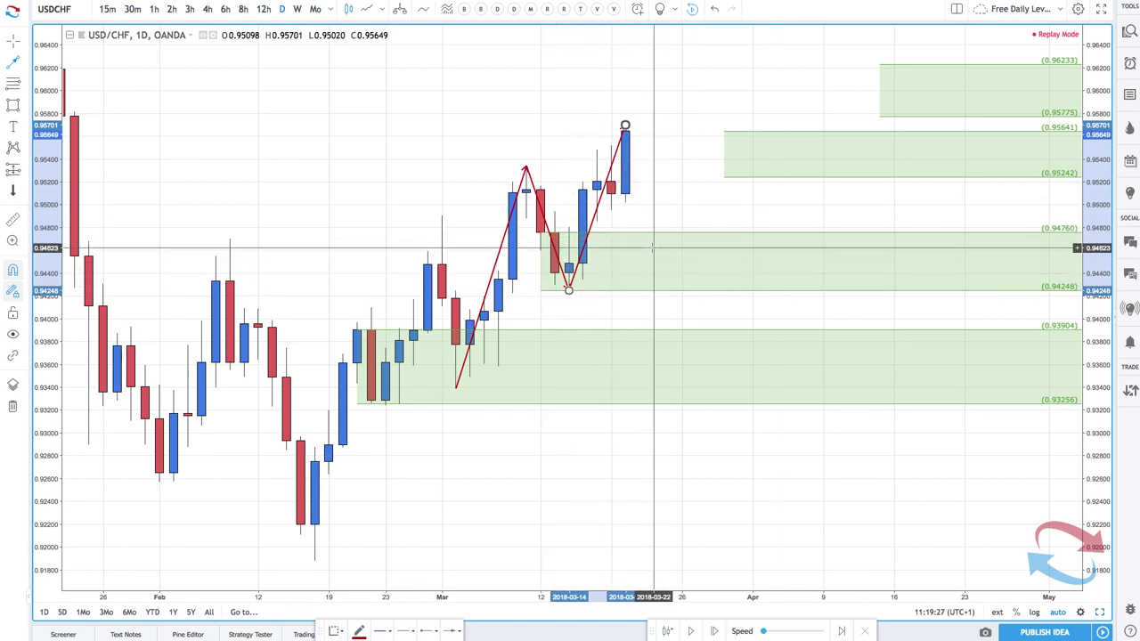
# - Delete all three segments of the arrow zigzag
pyautogui.click(665, 291)
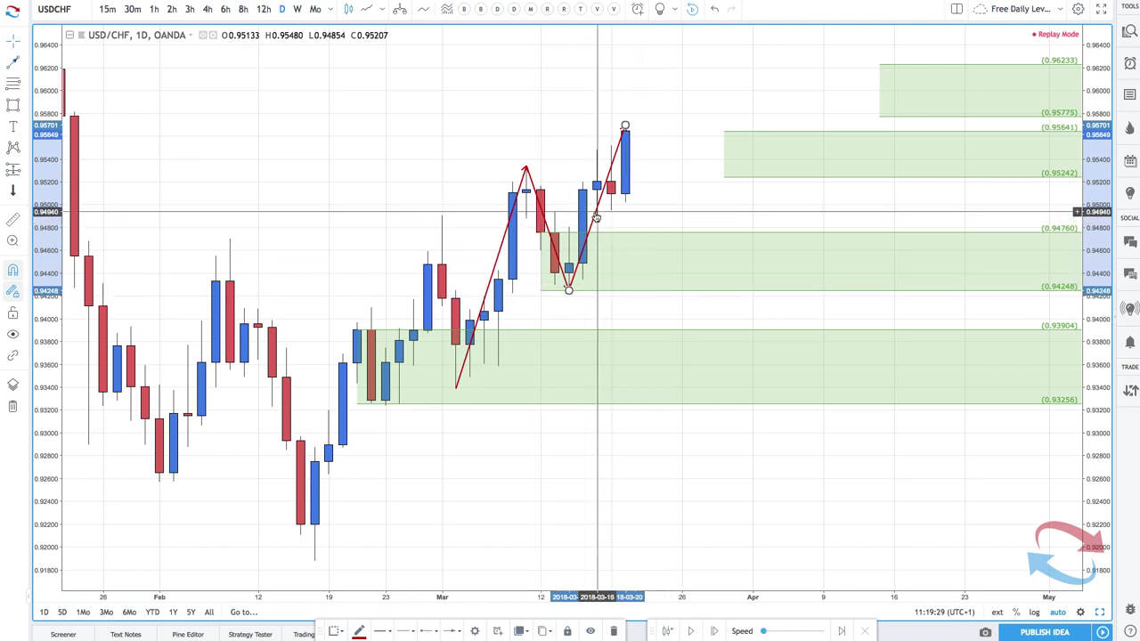
pyautogui.press('Delete')
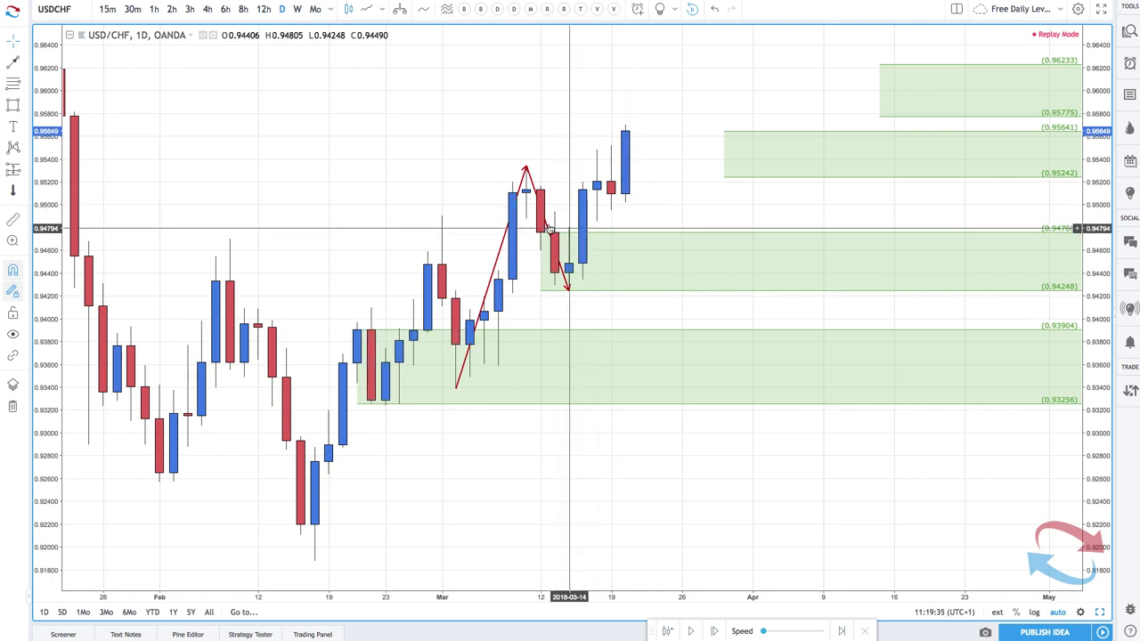
pyautogui.click(532, 185)
pyautogui.press('Delete')
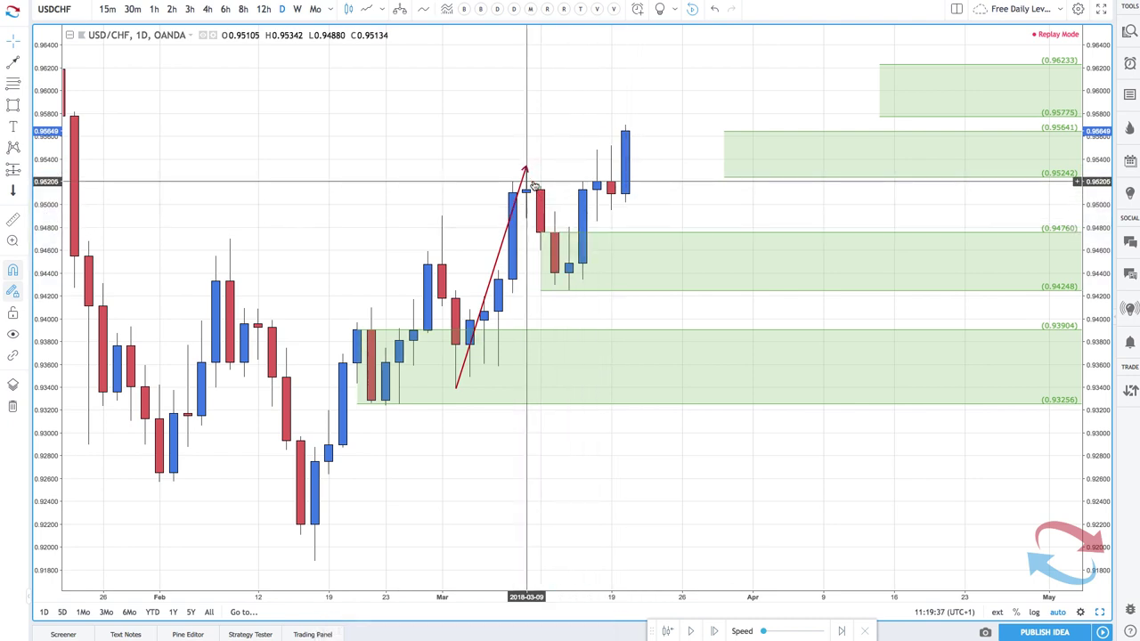
pyautogui.click(516, 198)
pyautogui.press('Delete')
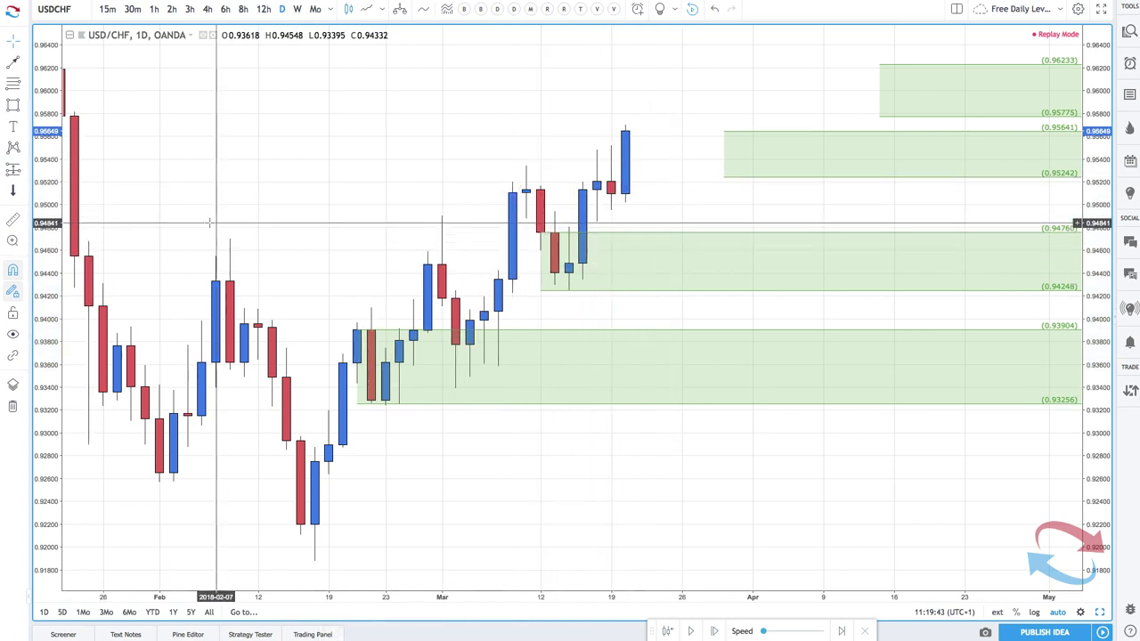
# - Exit bar replay mode, confirming with Yes
pyautogui.click(864, 632)
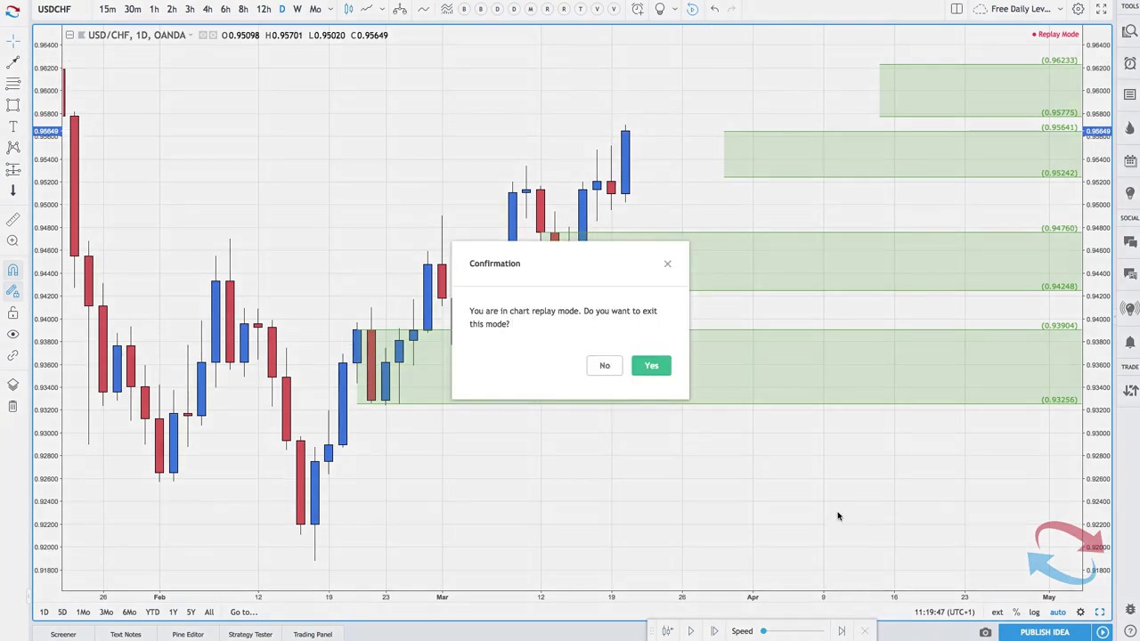
pyautogui.click(647, 371)
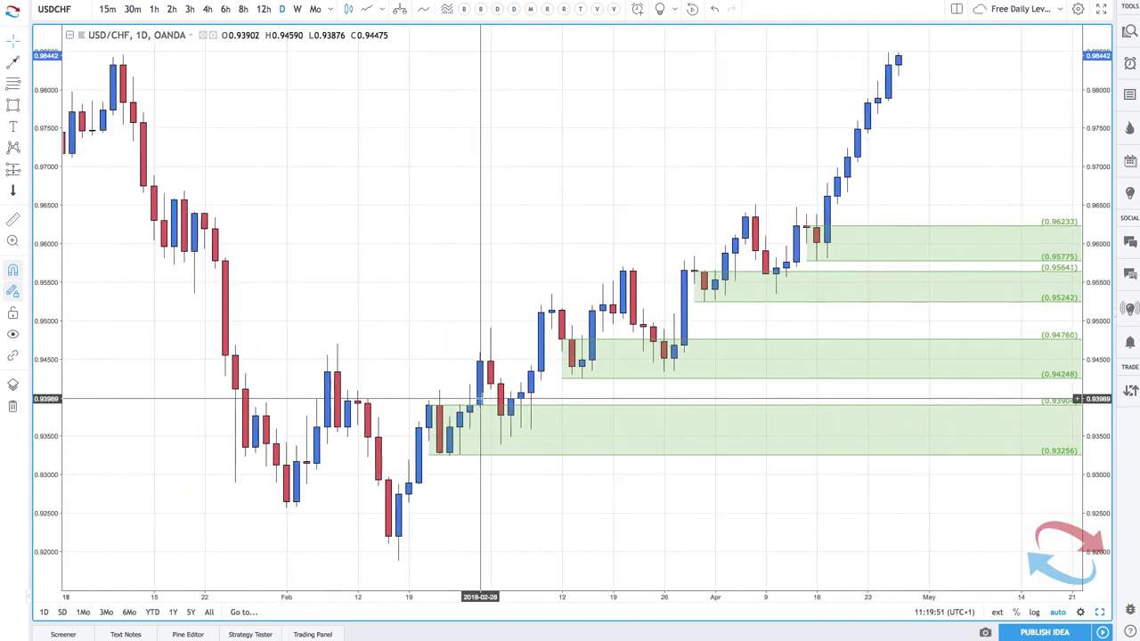
pyautogui.scroll(2, 582, 374)
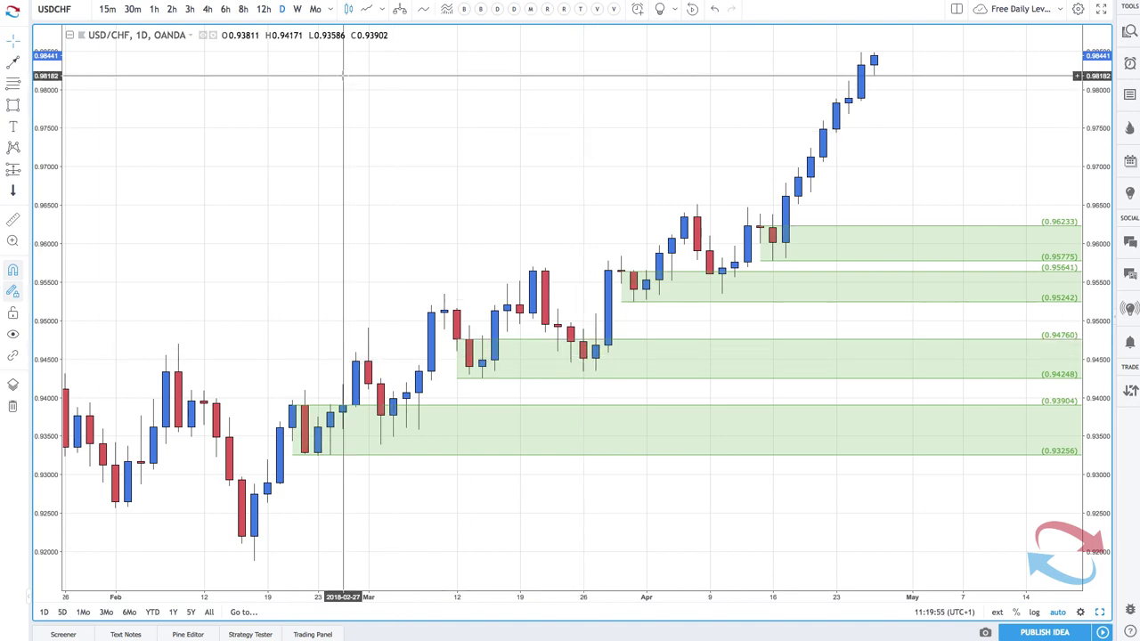
# - On the 4-hour chart, draw a purple zone from 0.95701 to 0.95891
pyautogui.click(207, 10)
pyautogui.scroll(-5, 519, 258)
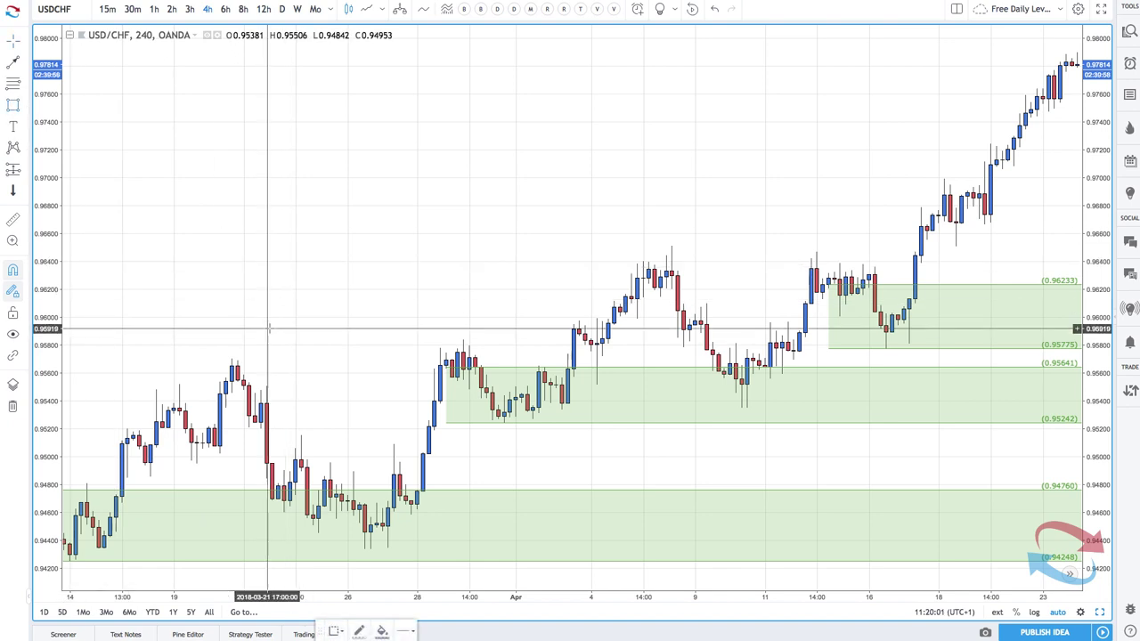
pyautogui.moveTo(232, 359)
pyautogui.mouseDown()
pyautogui.moveTo(864, 295)
pyautogui.moveTo(817, 295)
pyautogui.moveTo(805, 333)
pyautogui.mouseUp()
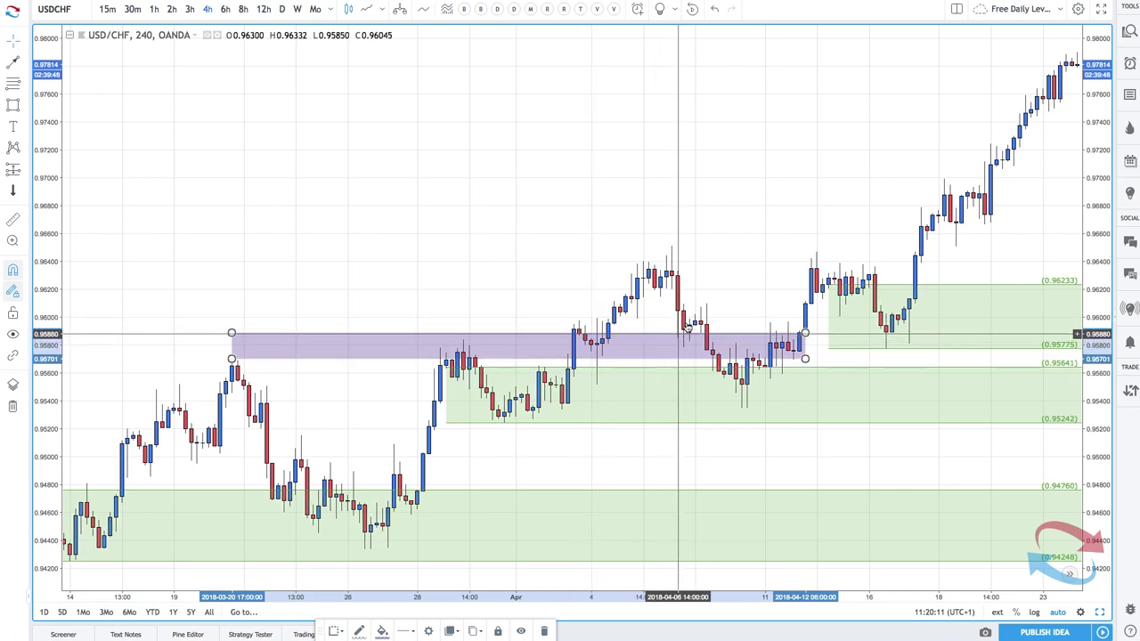
pyautogui.scroll(2, 710, 329)
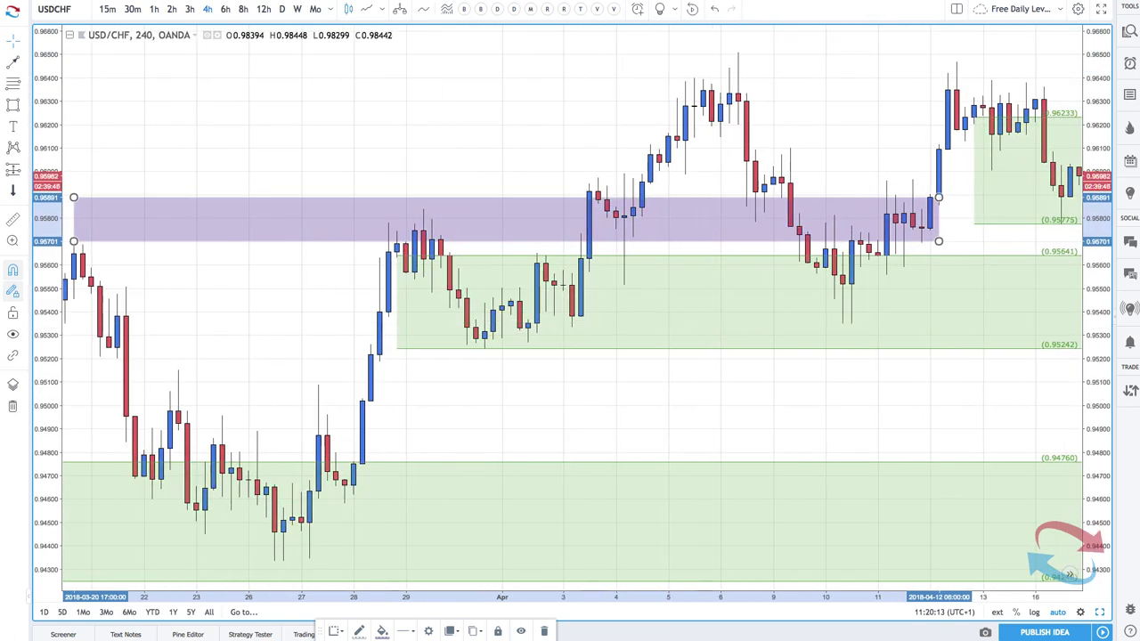
# - Draw a red zigzag from the late-March low up to the 0.96509 high, back into the purple zone
pyautogui.click(486, 349)
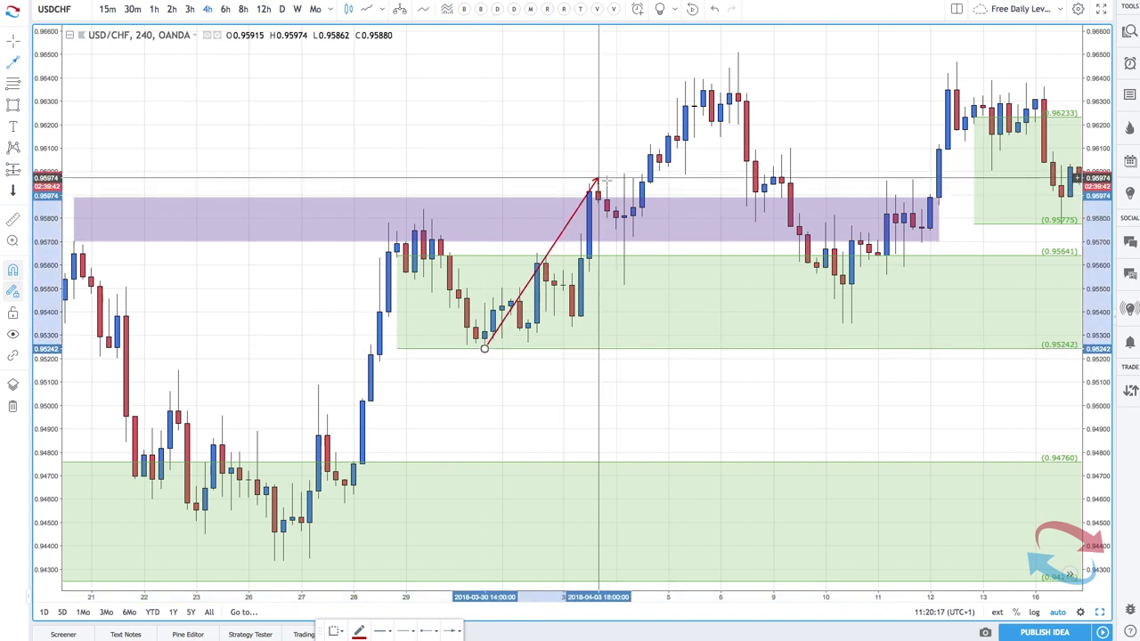
pyautogui.click(598, 179)
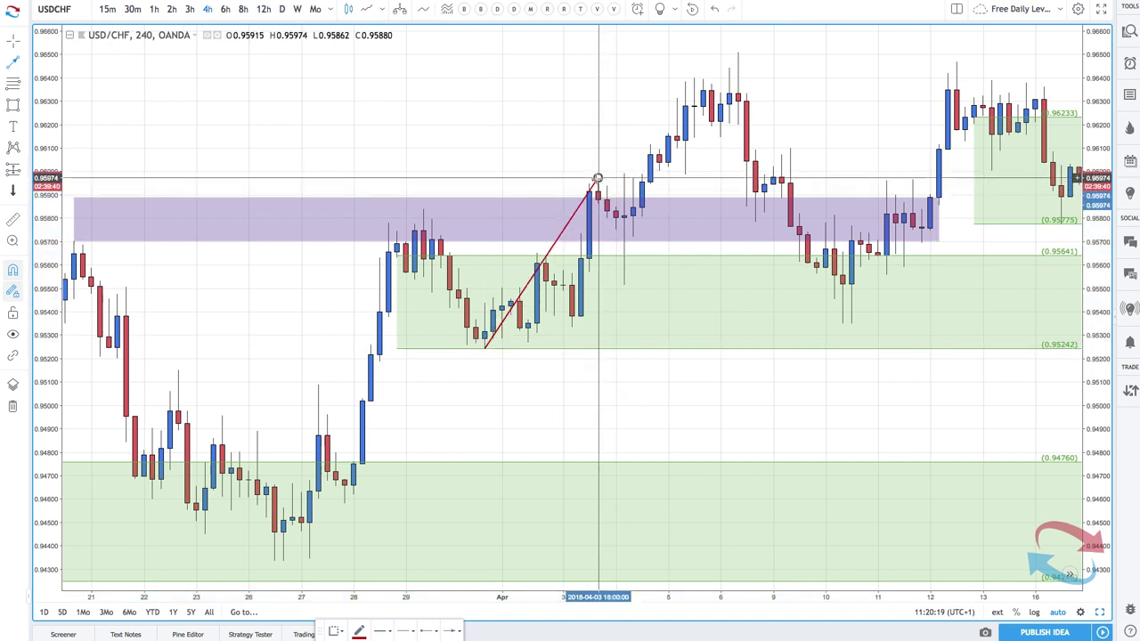
pyautogui.click(625, 285)
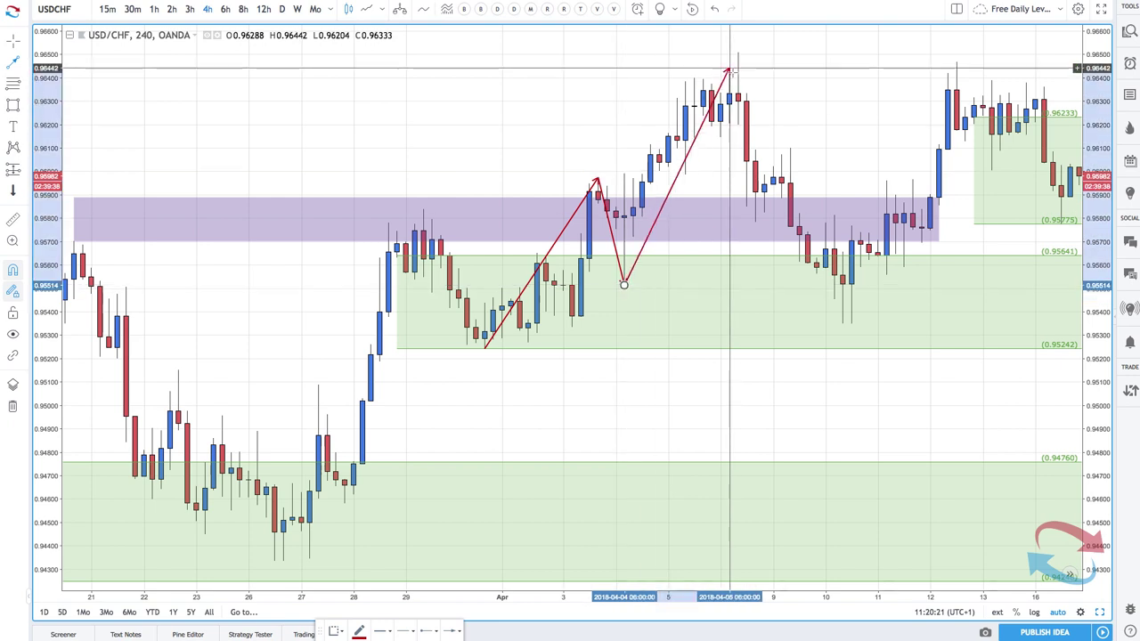
pyautogui.click(737, 53)
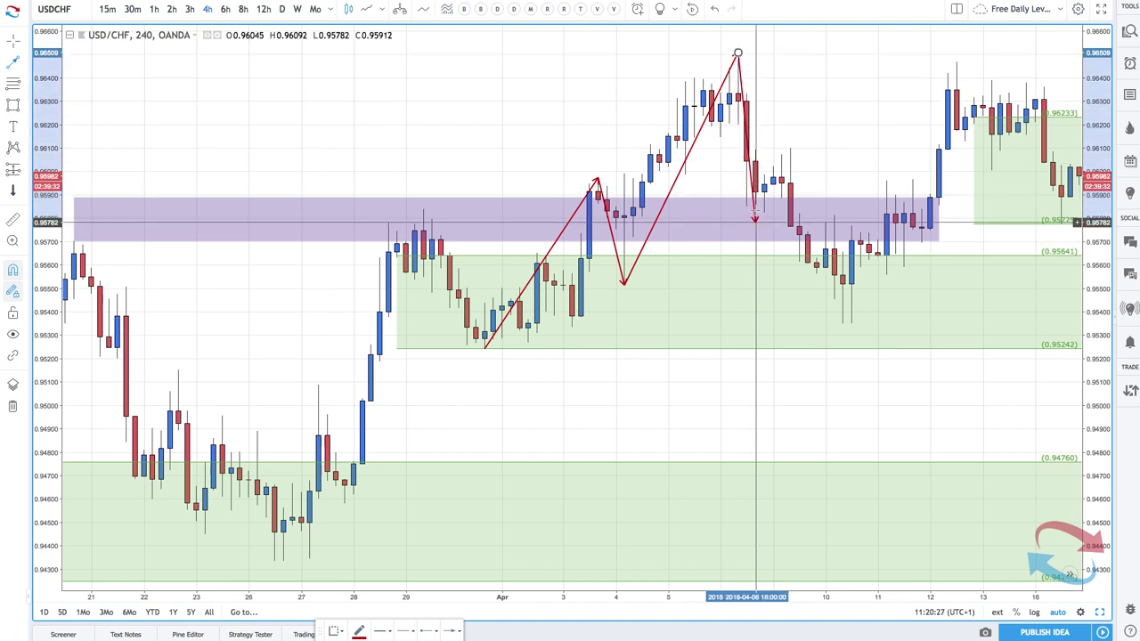
pyautogui.click(765, 210)
# - Zoom in on the April price action and reveal two more 4-hour candles
pyautogui.scroll(3, 767, 202)
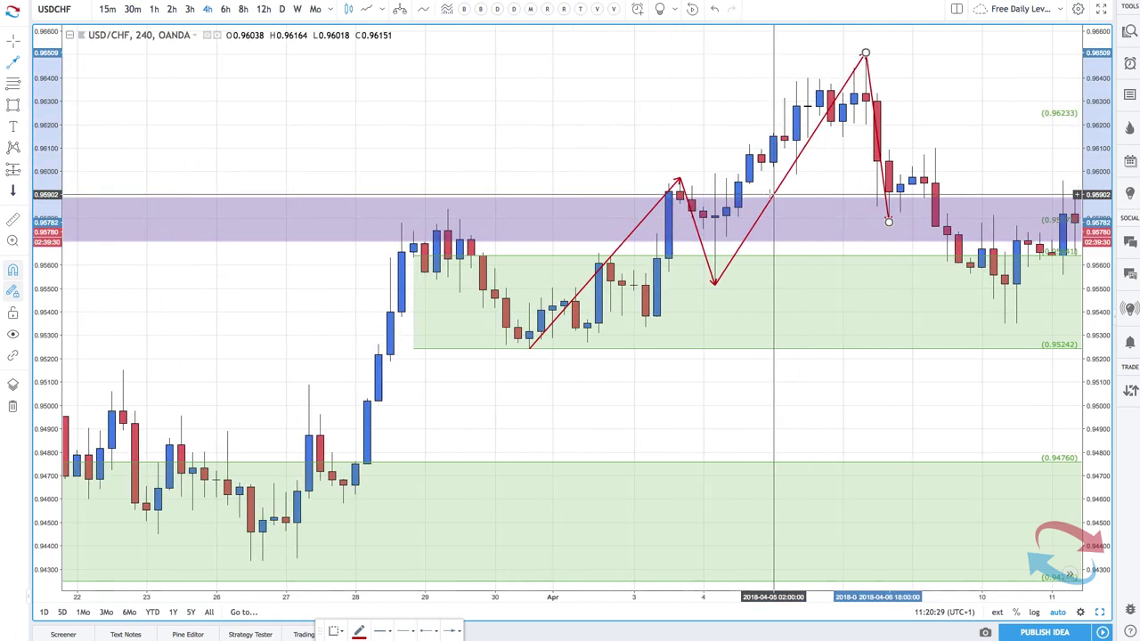
pyautogui.scroll(1, 773, 194)
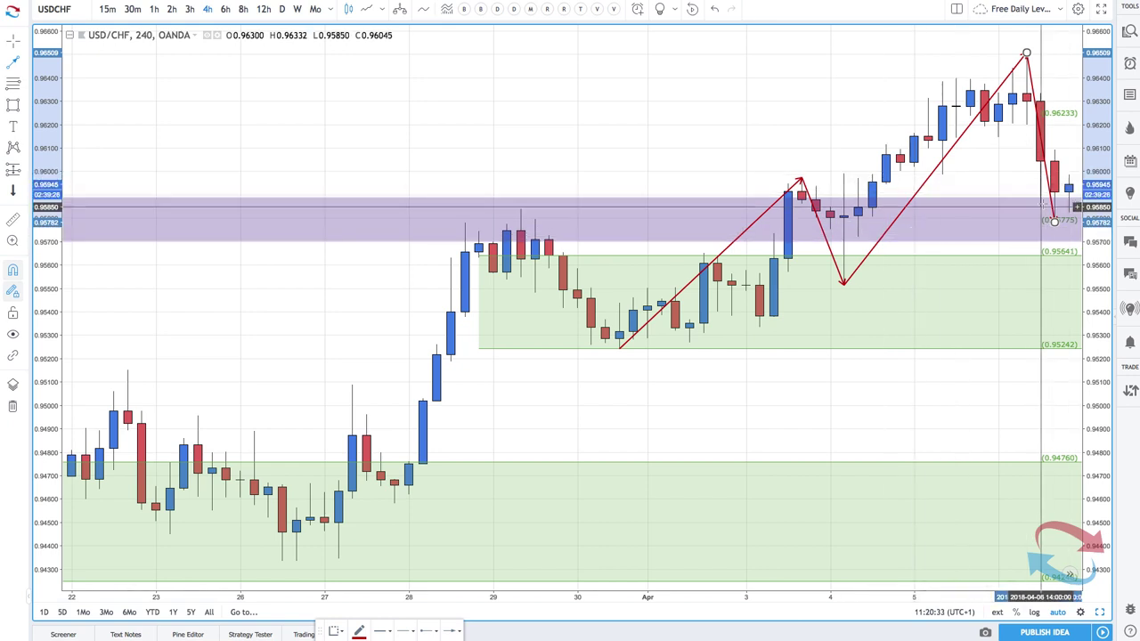
pyautogui.scroll(1, 1042, 207)
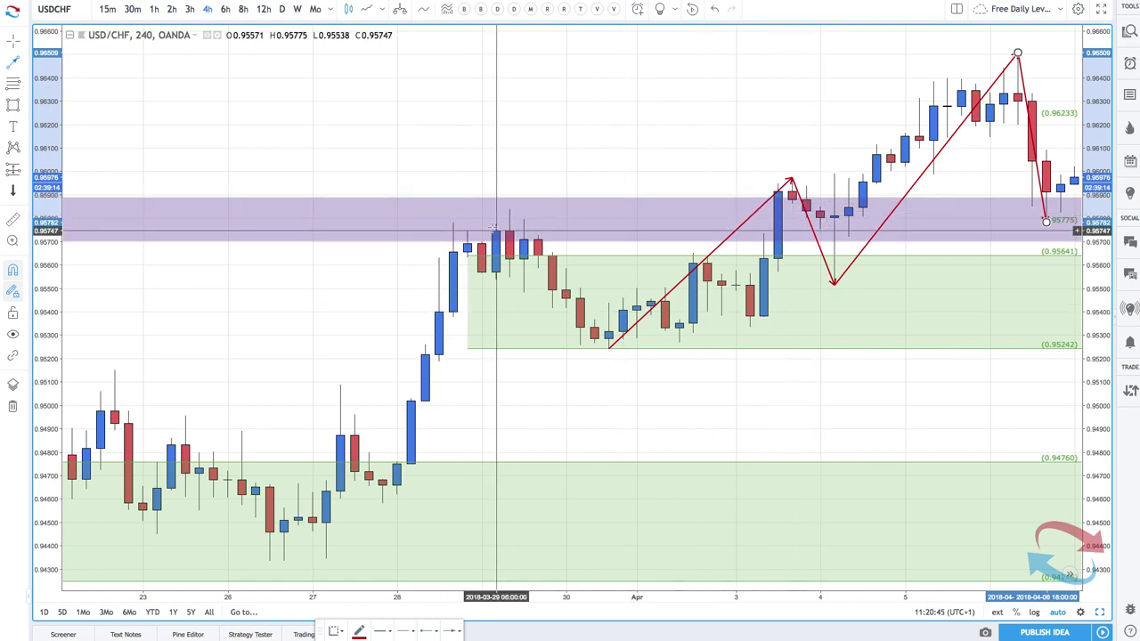
pyautogui.scroll(-5, 510, 232)
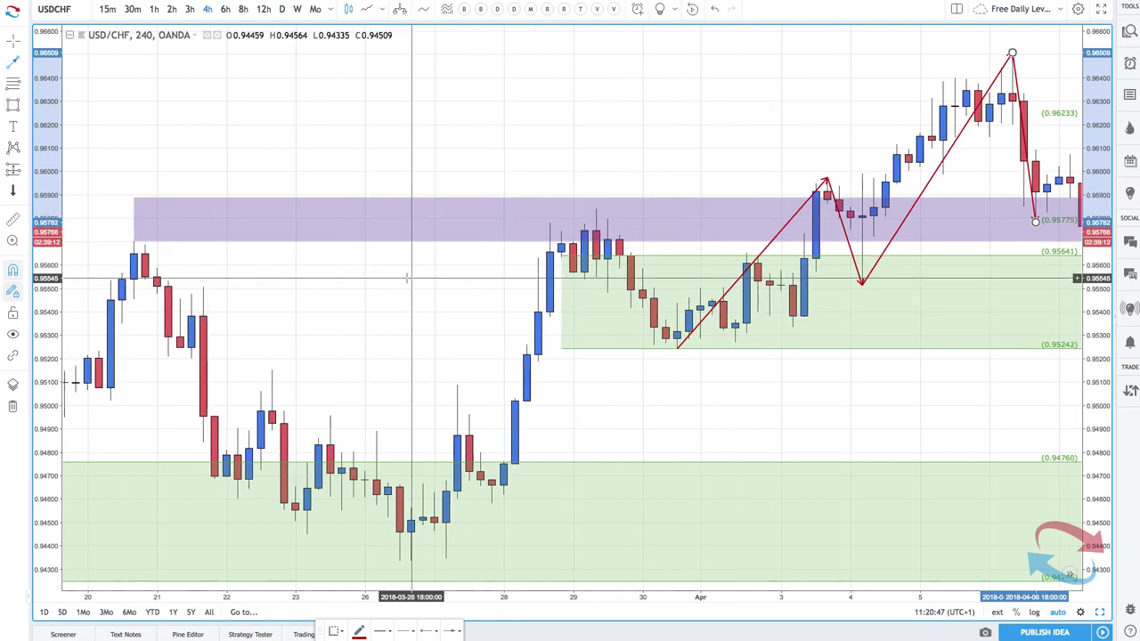
pyautogui.scroll(5, 669, 234)
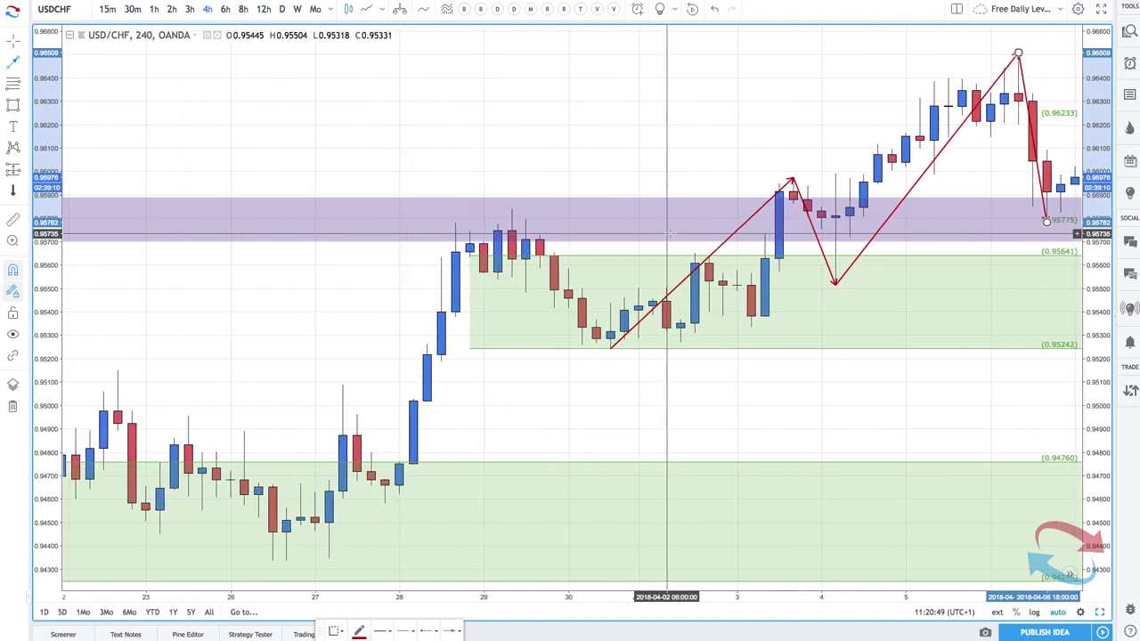
pyautogui.scroll(3, 670, 233)
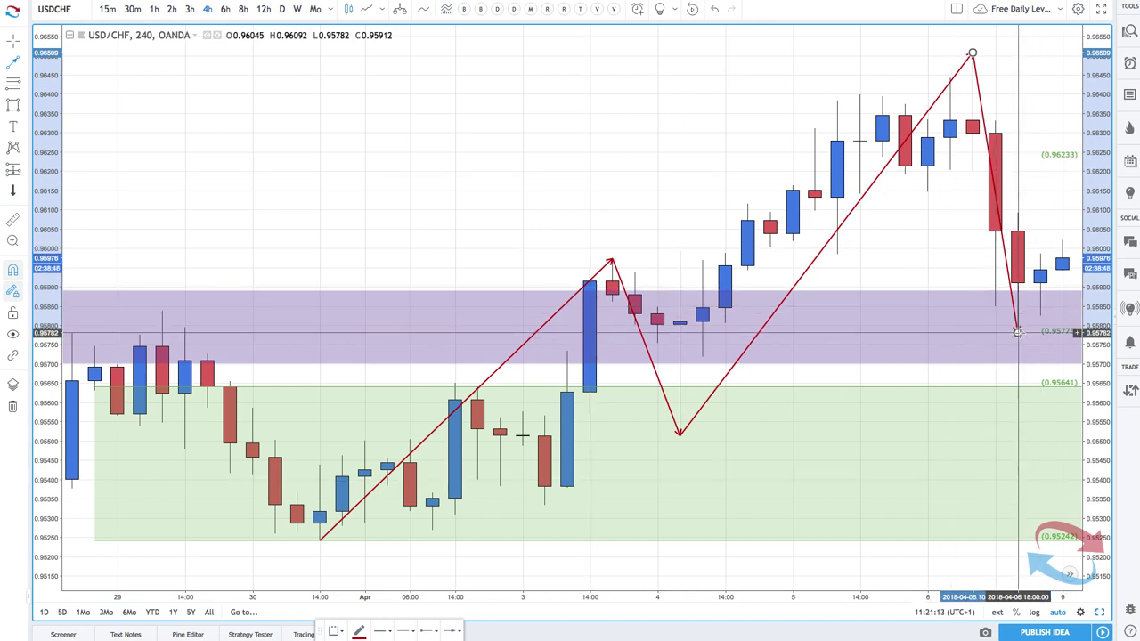
pyautogui.hotkey('shift', 'Right')
pyautogui.hotkey('shift', 'Right')
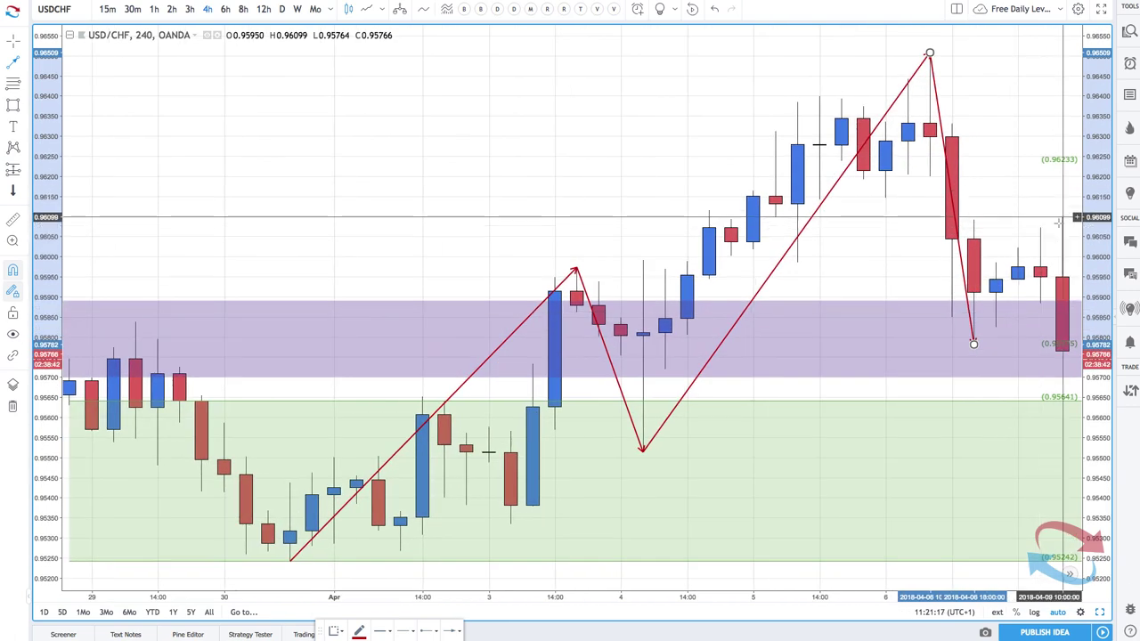
pyautogui.hotkey('shift', 'Right')
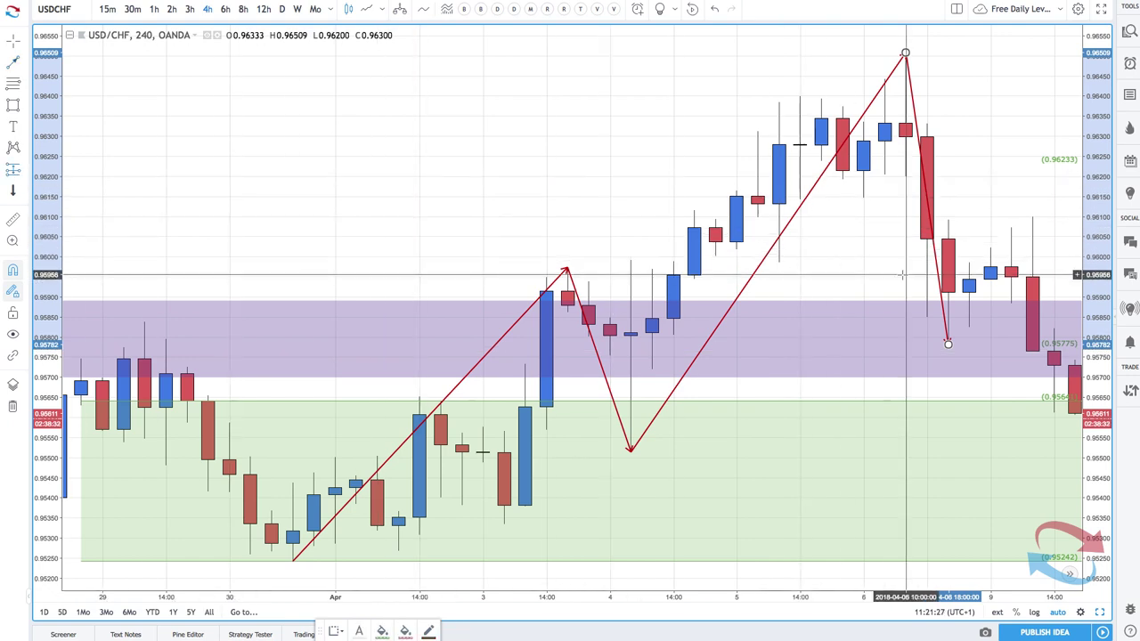
# - Place a long position in the purple zone and adjust its stop-loss and profit target
pyautogui.click(991, 267)
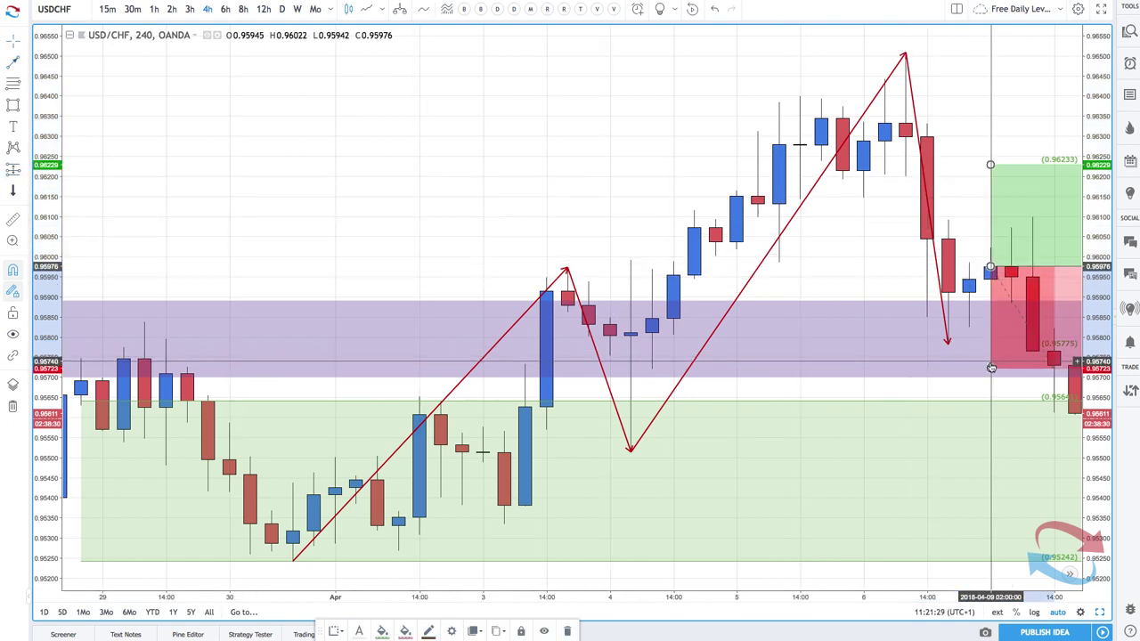
pyautogui.moveTo(991, 370); pyautogui.dragTo(969, 567)
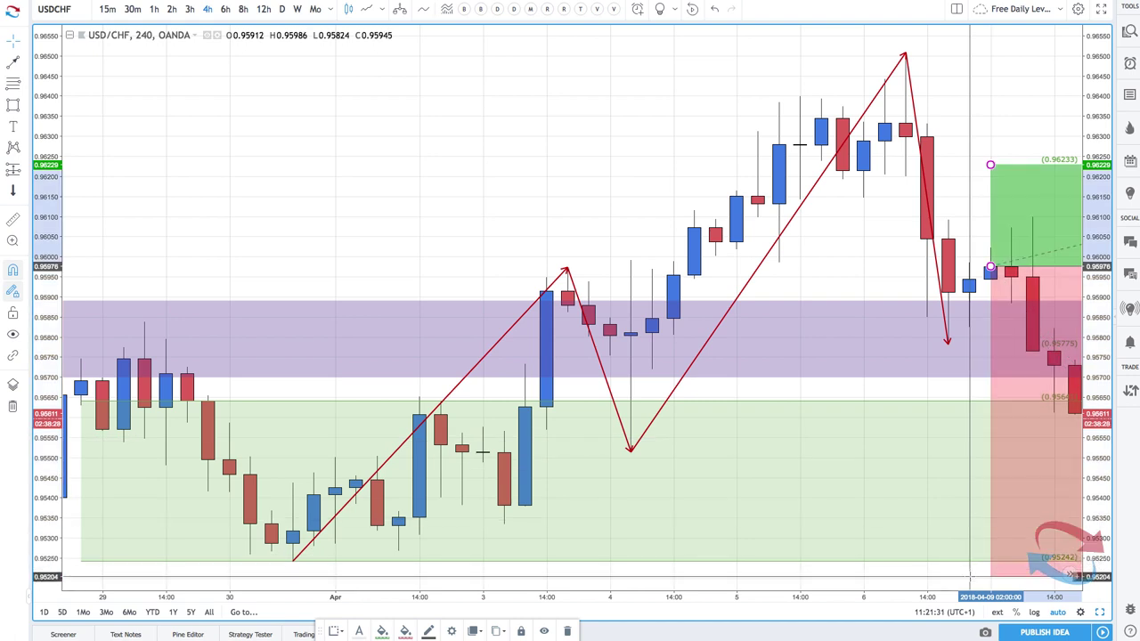
pyautogui.moveTo(991, 156); pyautogui.dragTo(990, 89)
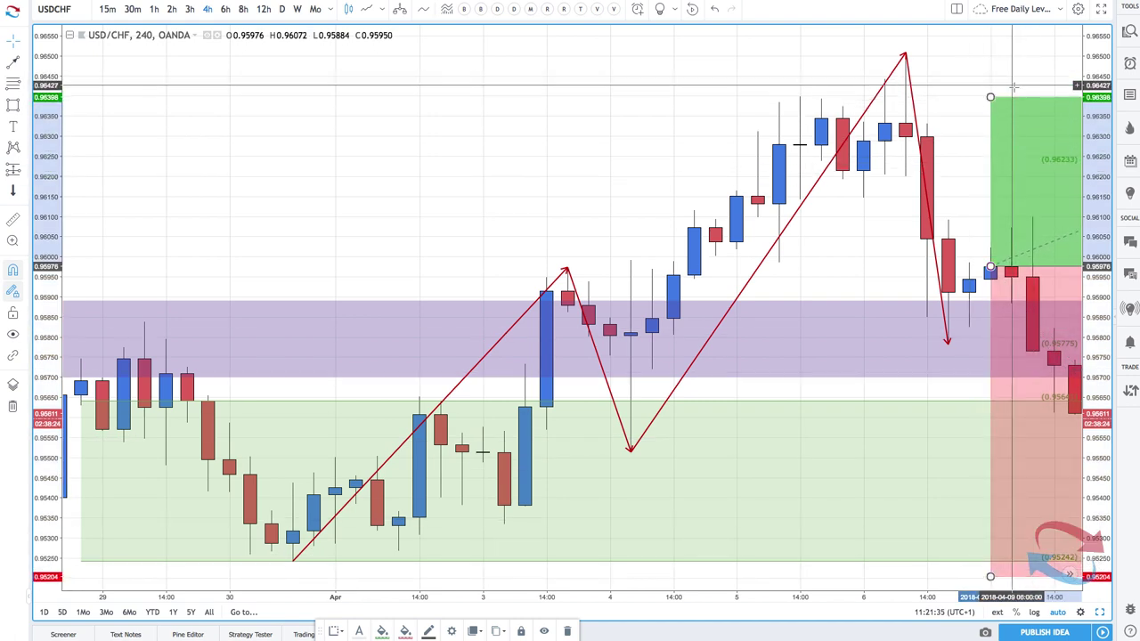
pyautogui.rightClick(1013, 89)
pyautogui.press('Escape')
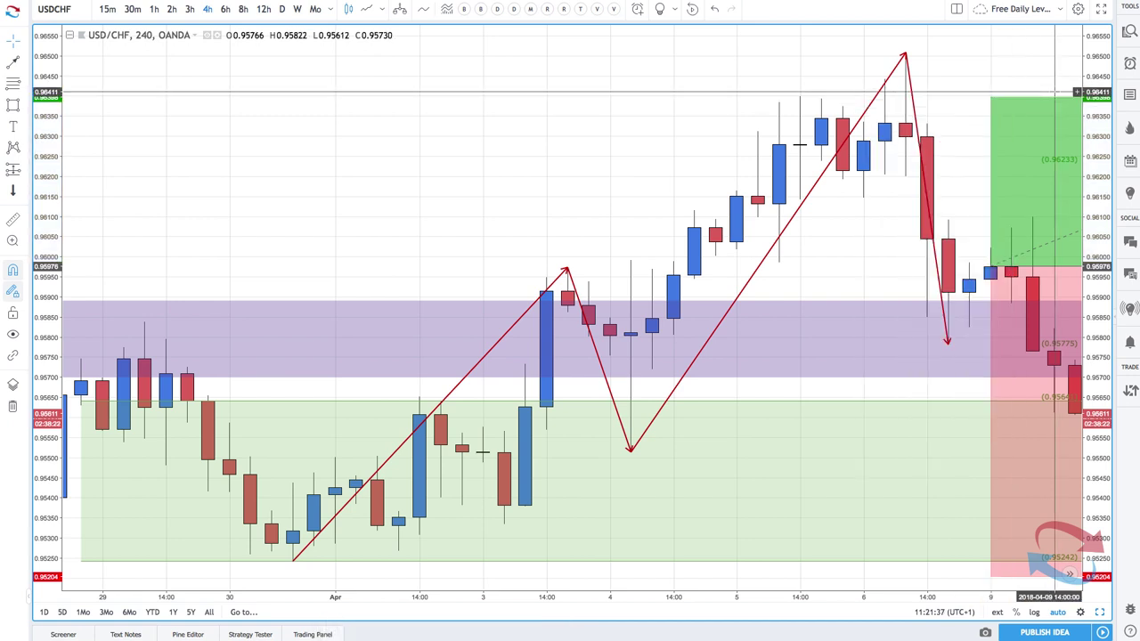
pyautogui.moveTo(991, 579); pyautogui.dragTo(995, 352)
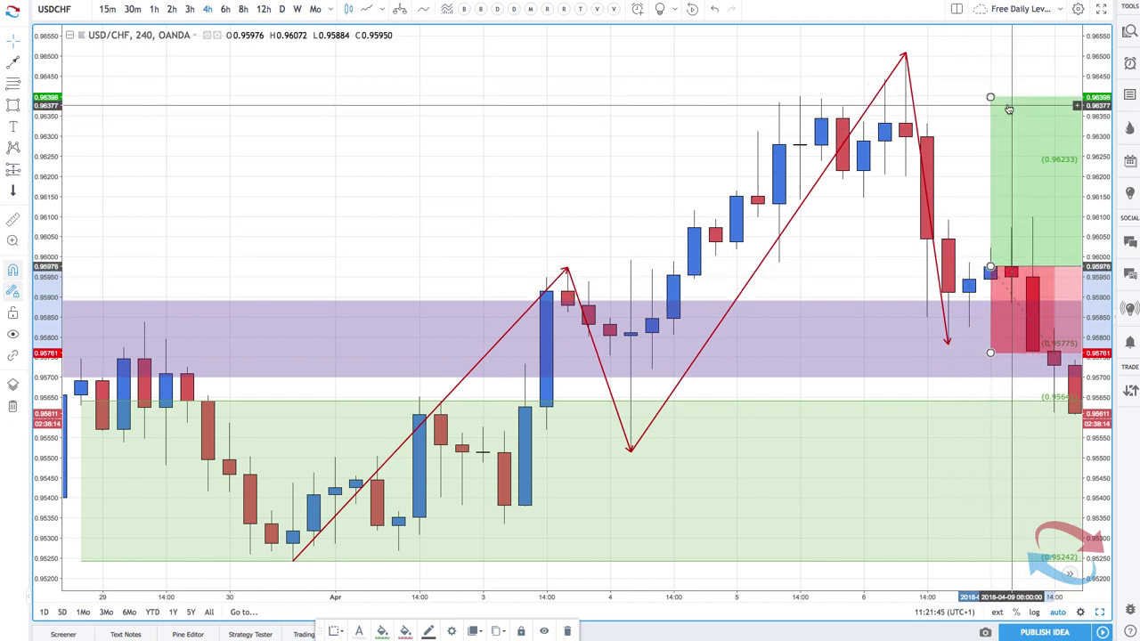
# - Delete the long-position setup and re-zoom the chart
pyautogui.press('Delete')
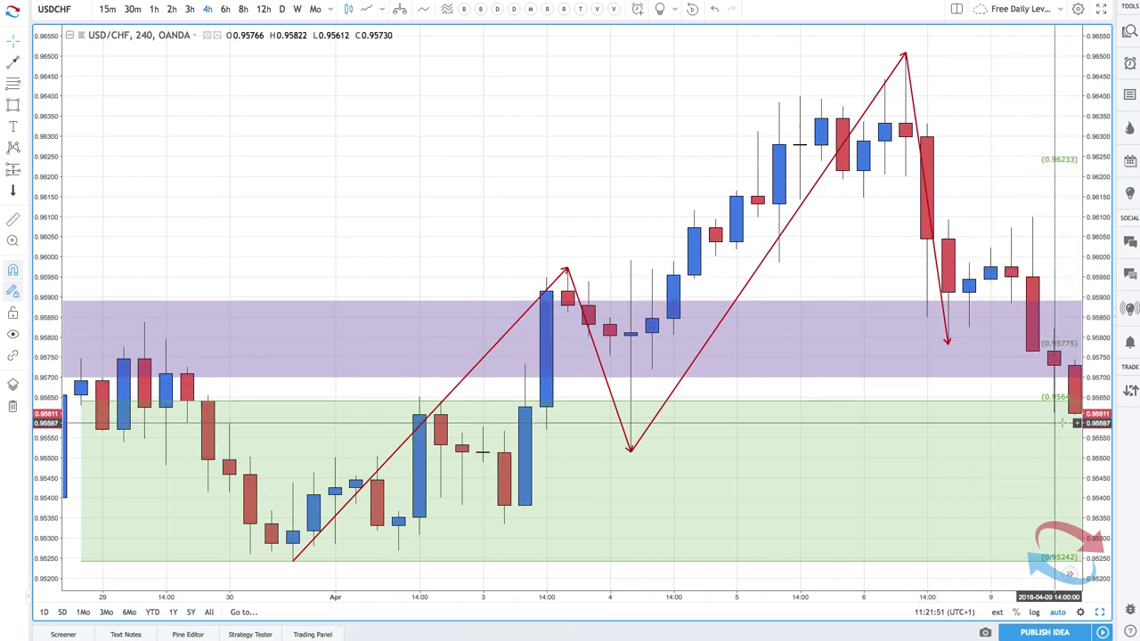
pyautogui.scroll(-3, 1007, 365)
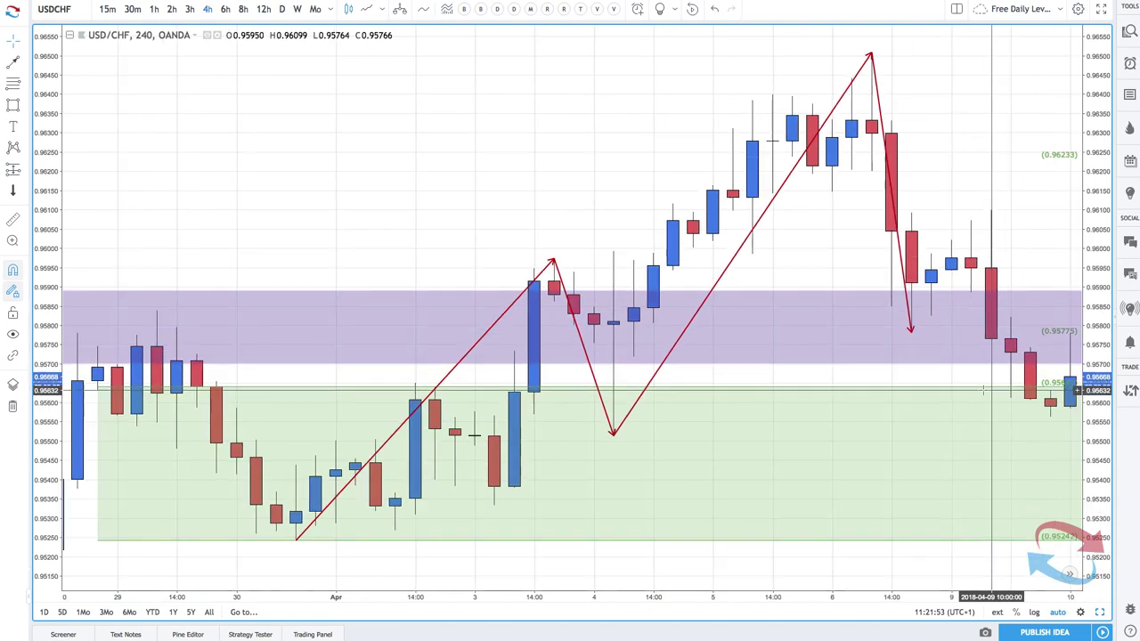
pyautogui.scroll(1, 985, 390)
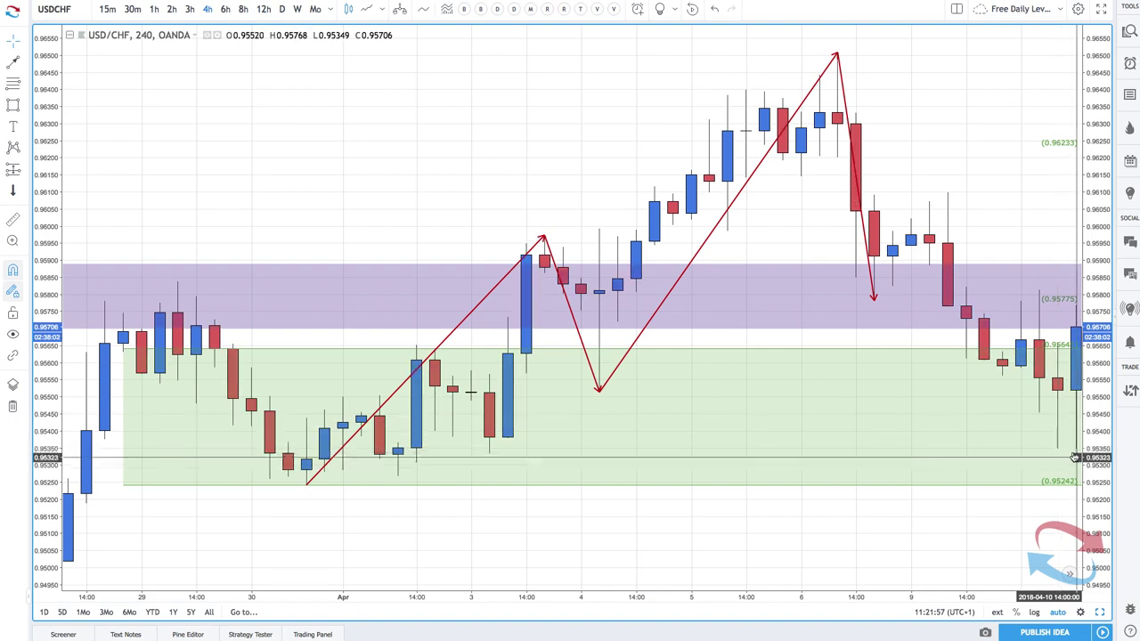
pyautogui.scroll(1, 1050, 444)
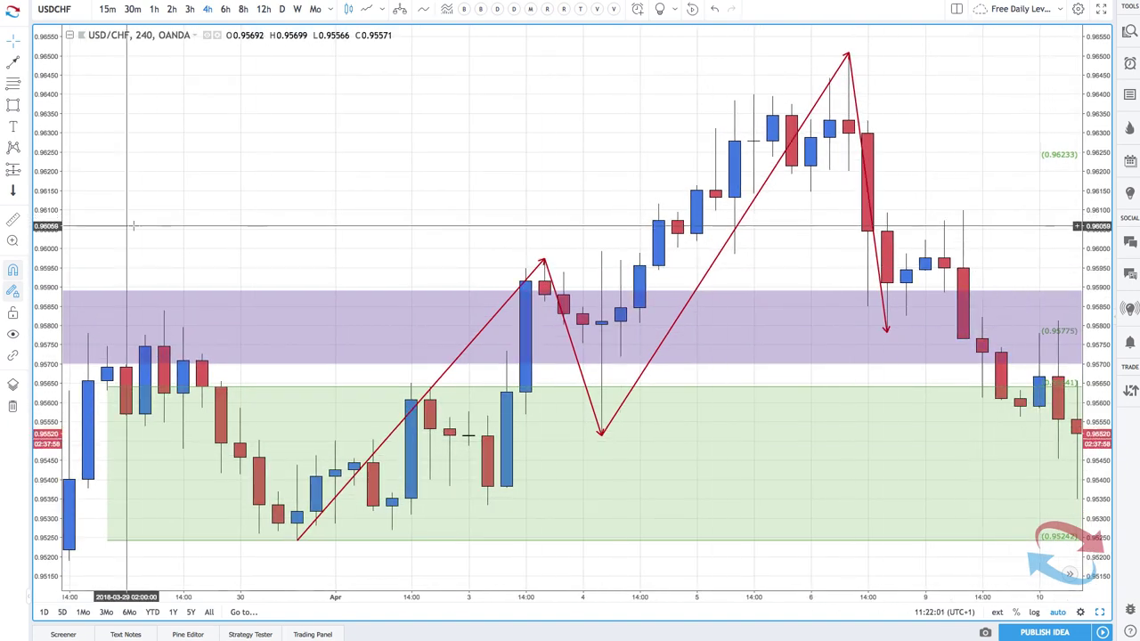
# - Extend the red zigzag up to the 0.96099 swing high and down to the 10 April low near 0.95348
pyautogui.click(13, 64)
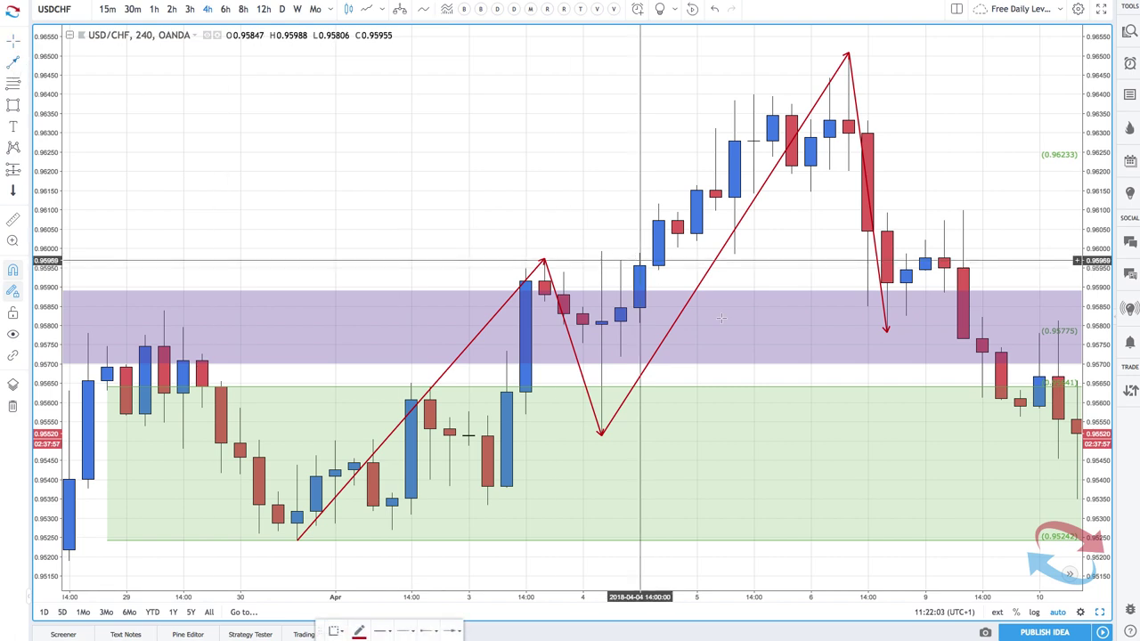
pyautogui.click(886, 332)
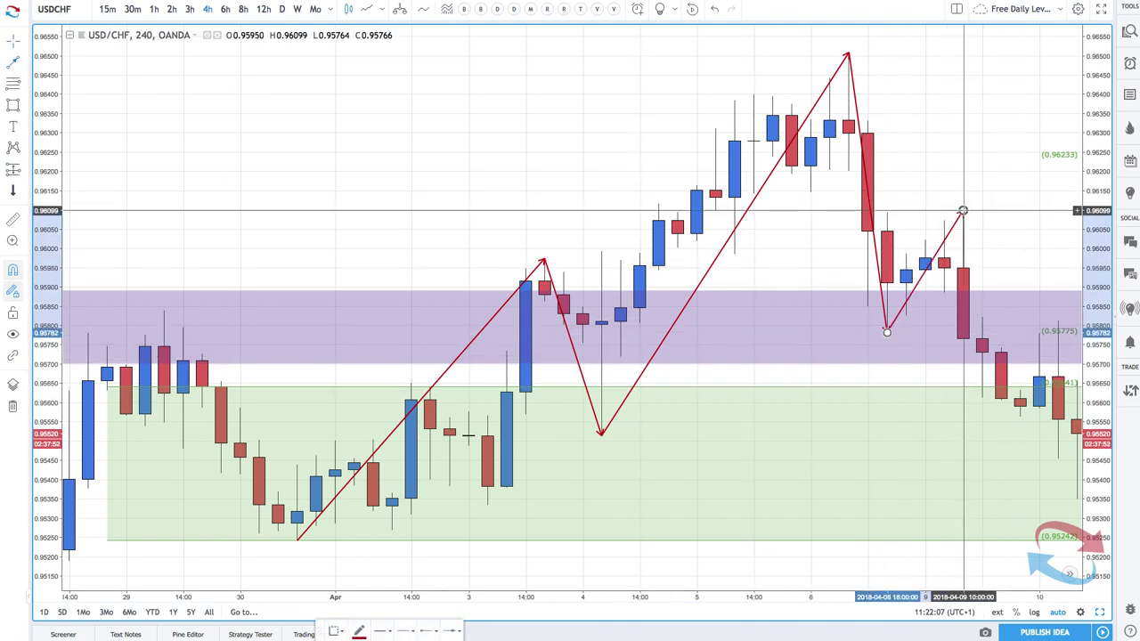
pyautogui.click(963, 212)
pyautogui.doubleClick(1076, 499)
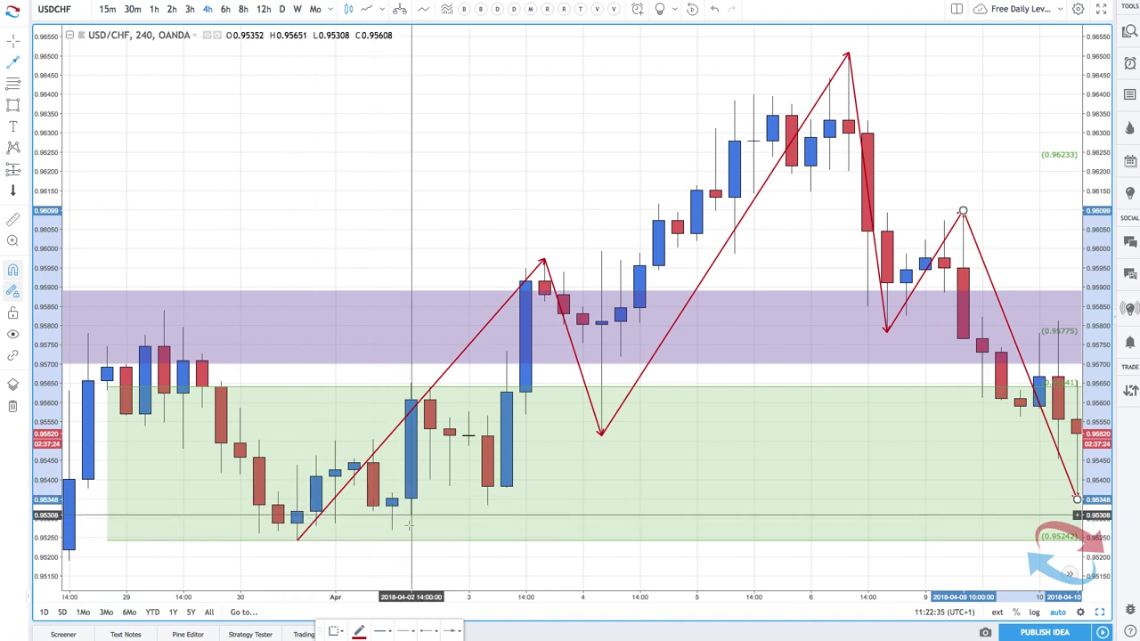
pyautogui.moveTo(411, 525); pyautogui.dragTo(372, 523)
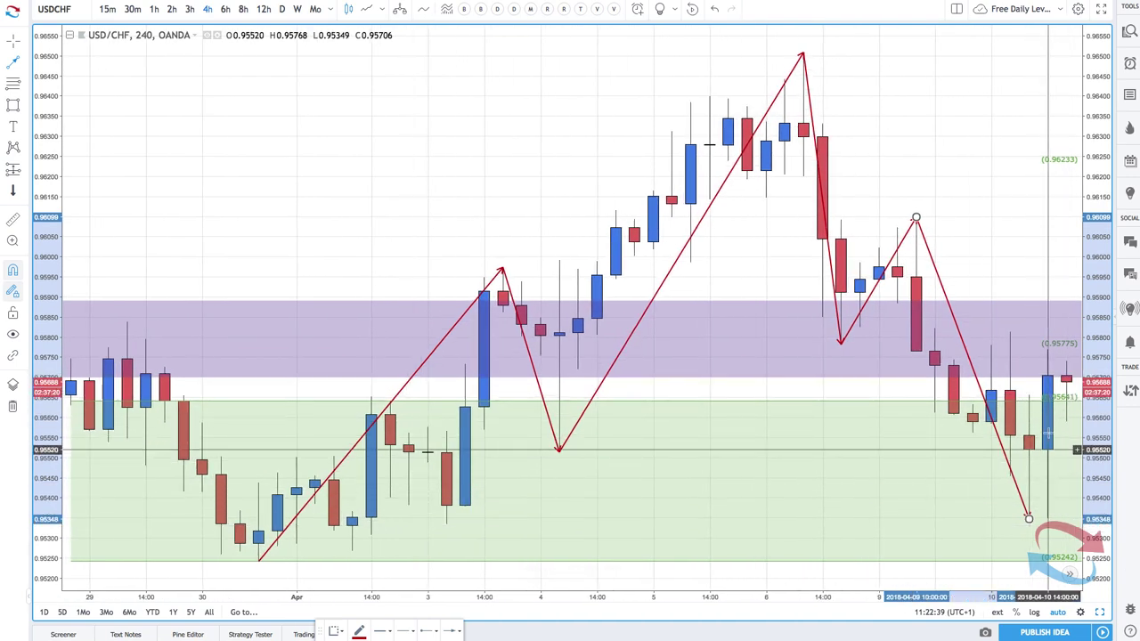
# - Zoom out to show candles through 11 April and bring up the line drawing tools
pyautogui.scroll(-3, 1050, 435)
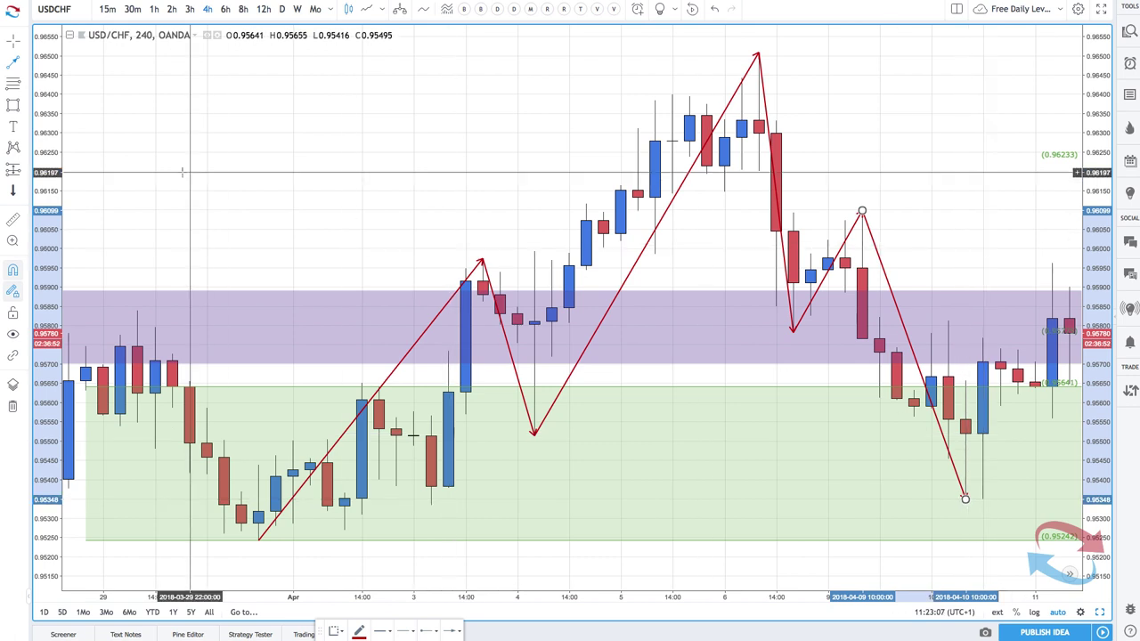
pyautogui.click(16, 74)
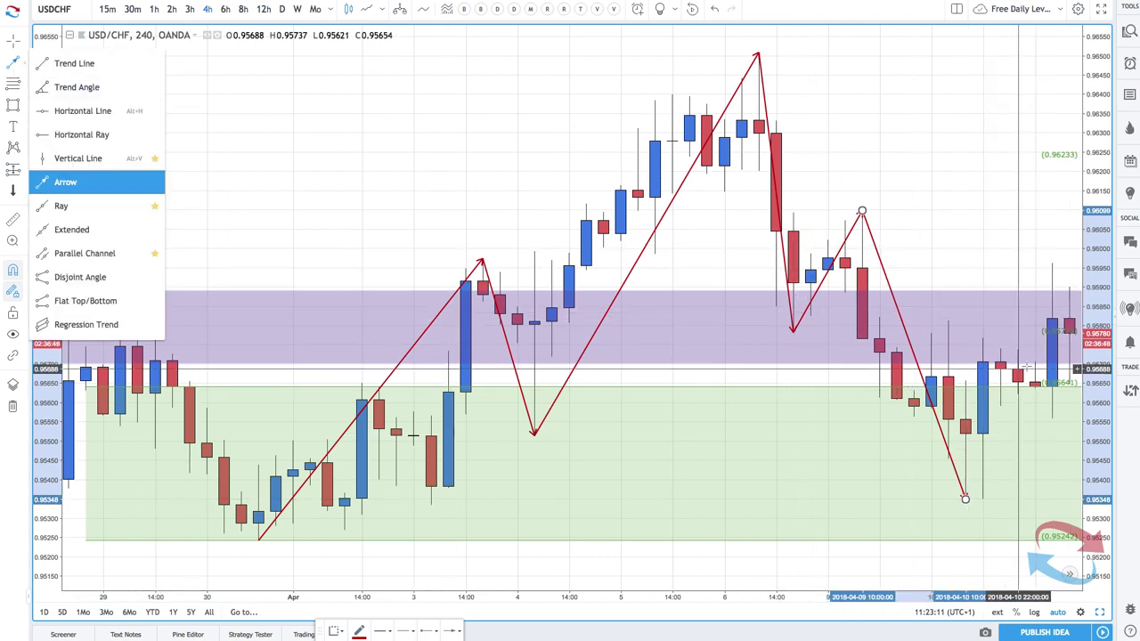
# - Continue the zigzag from the 10 April low up into the purple zone and down to the pullback
pyautogui.scroll(-1, 1034, 367)
pyautogui.hscroll(1, 1034, 367)
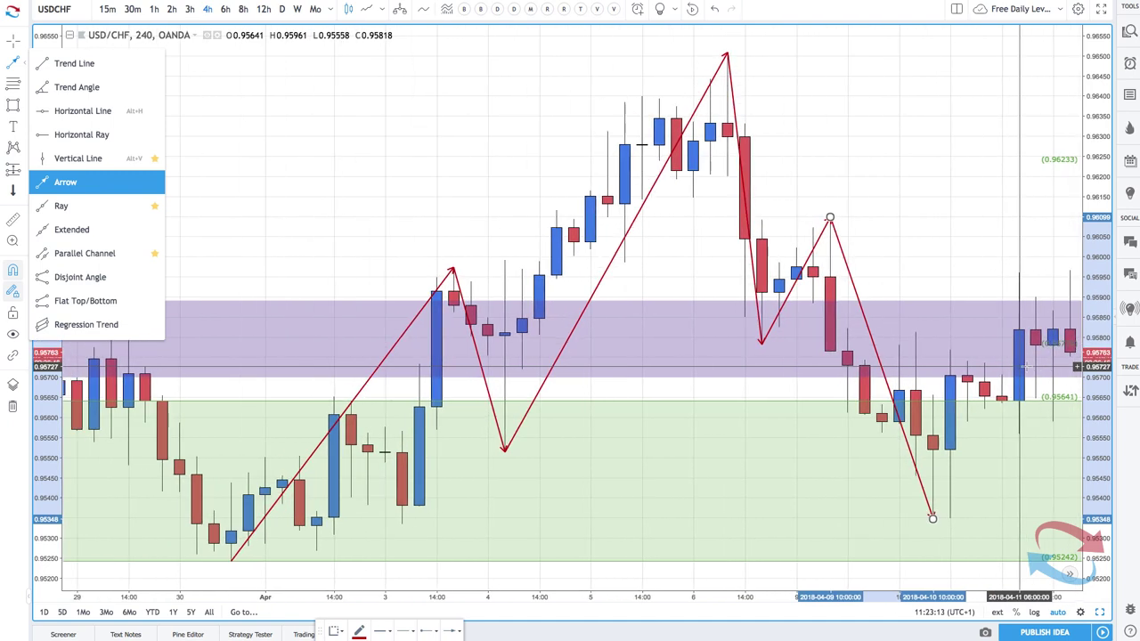
pyautogui.click(933, 518)
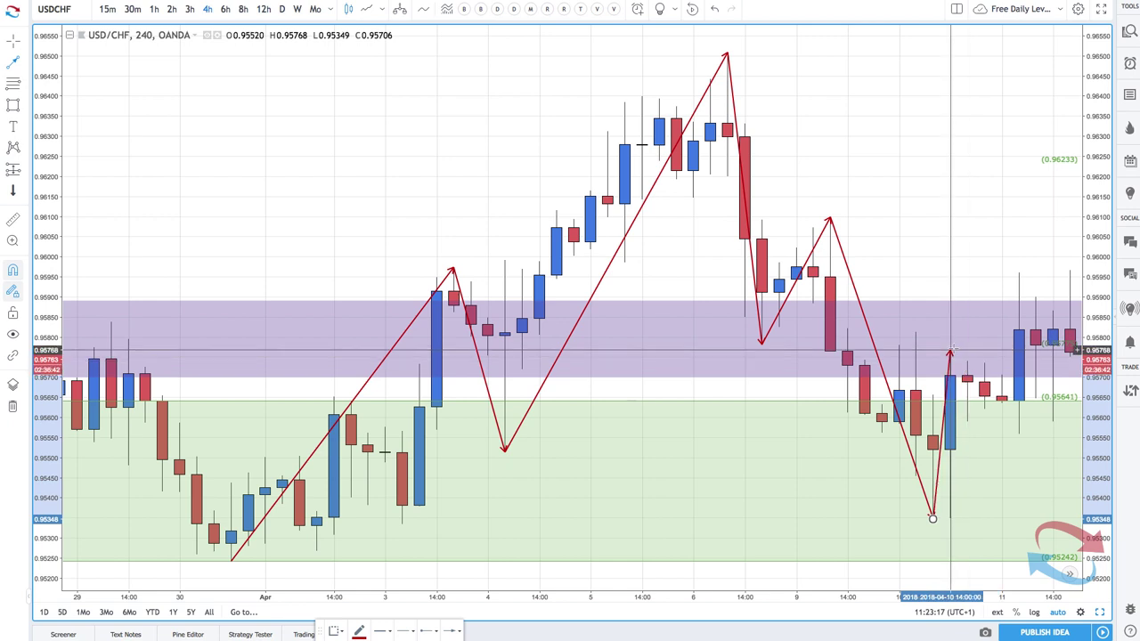
pyautogui.click(950, 352)
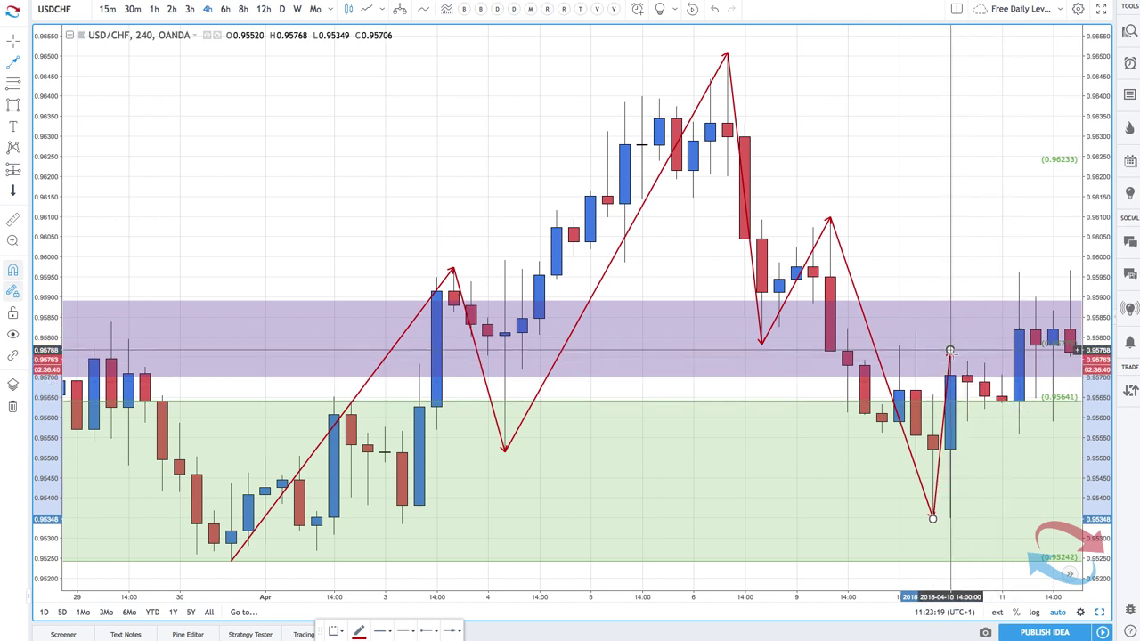
pyautogui.doubleClick(1018, 434)
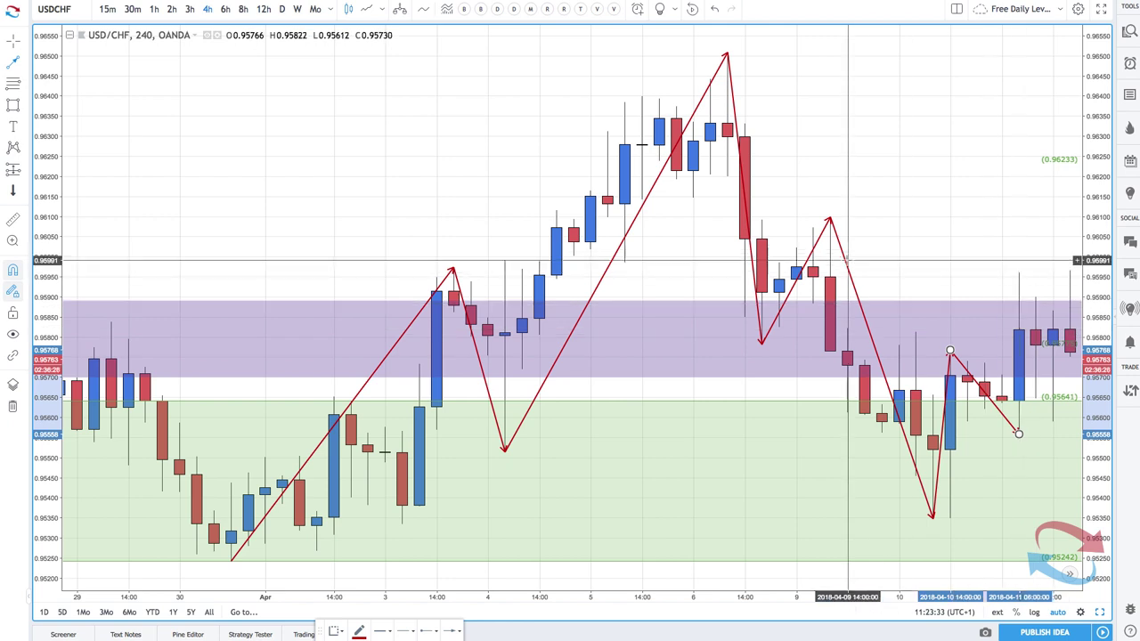
# - Draw a short downward arrow from the latest candle to 0.95550
pyautogui.click(1070, 352)
pyautogui.click(1071, 438)
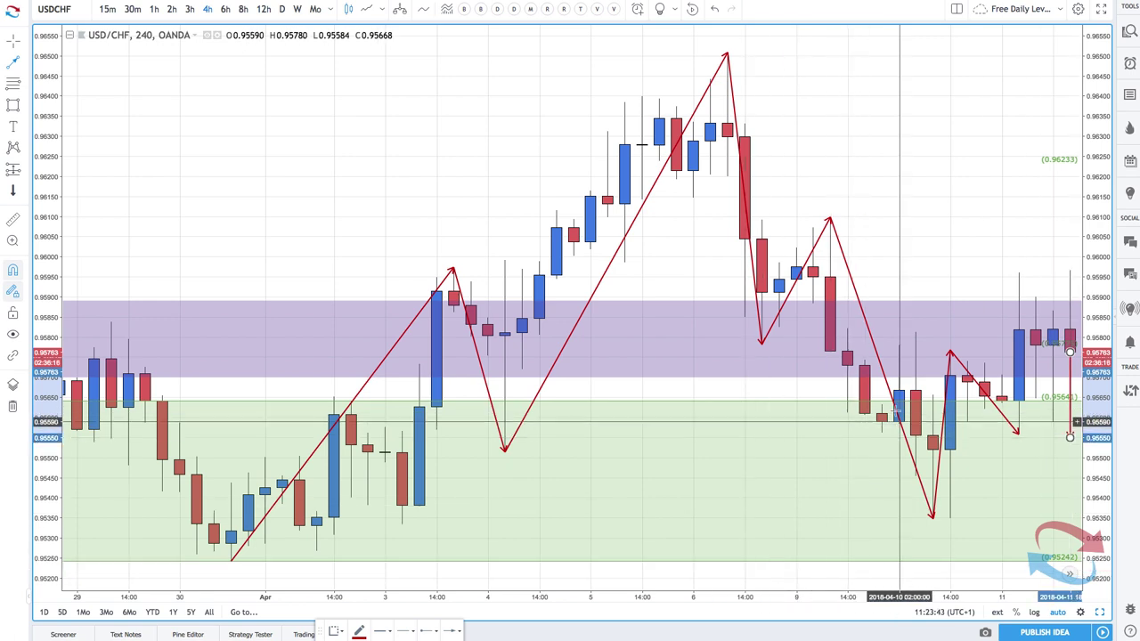
pyautogui.click(1065, 402)
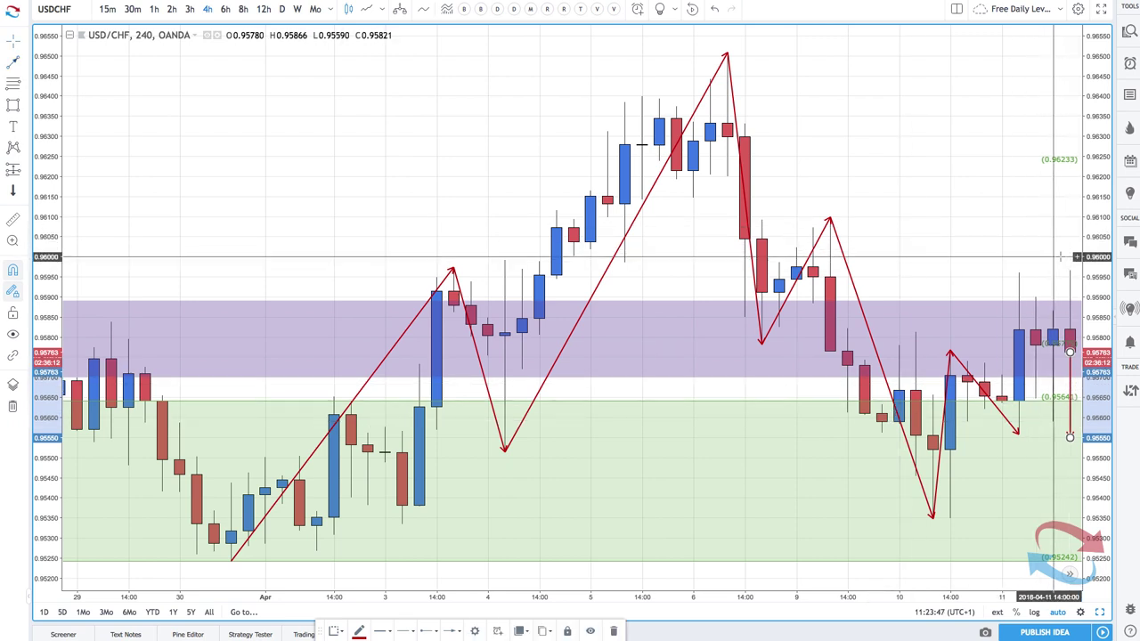
# - Pan the 4-hour chart forward to the mid-to-late April candles rallying toward 0.972
pyautogui.hscroll(2, 1055, 357)
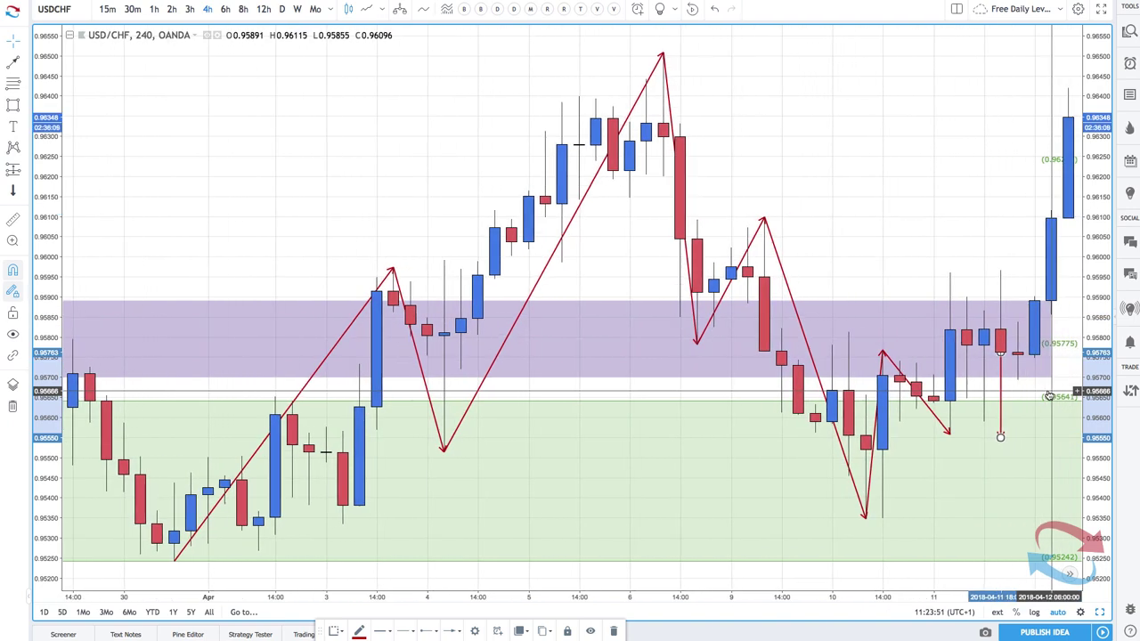
pyautogui.scroll(-2, 1015, 339)
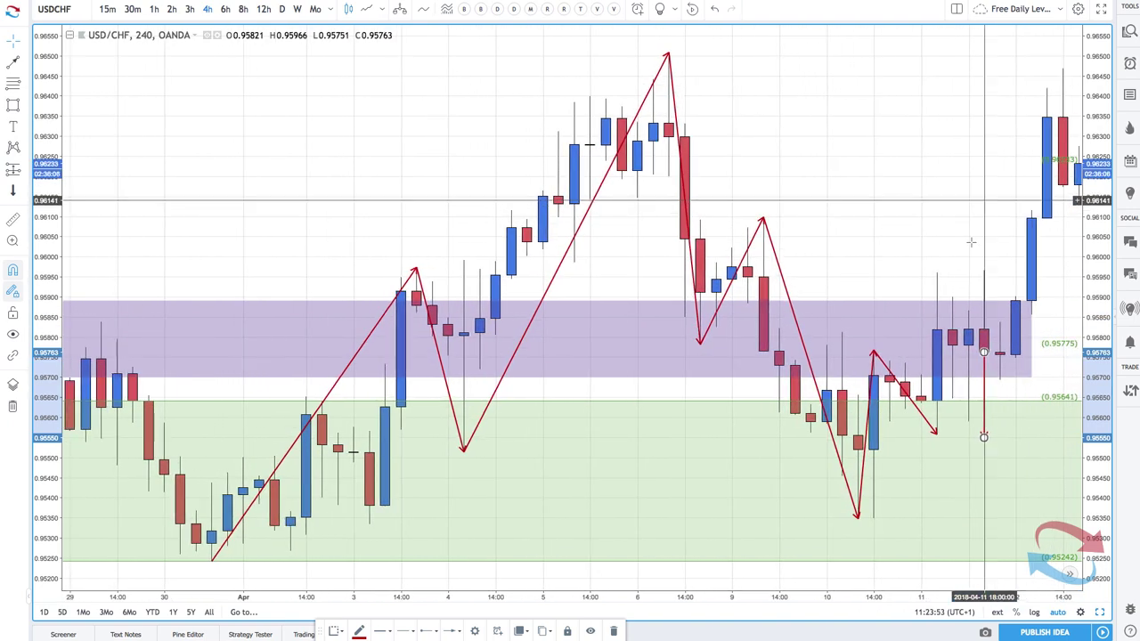
pyautogui.scroll(-2, 971, 242)
pyautogui.scroll(-4, 997, 220)
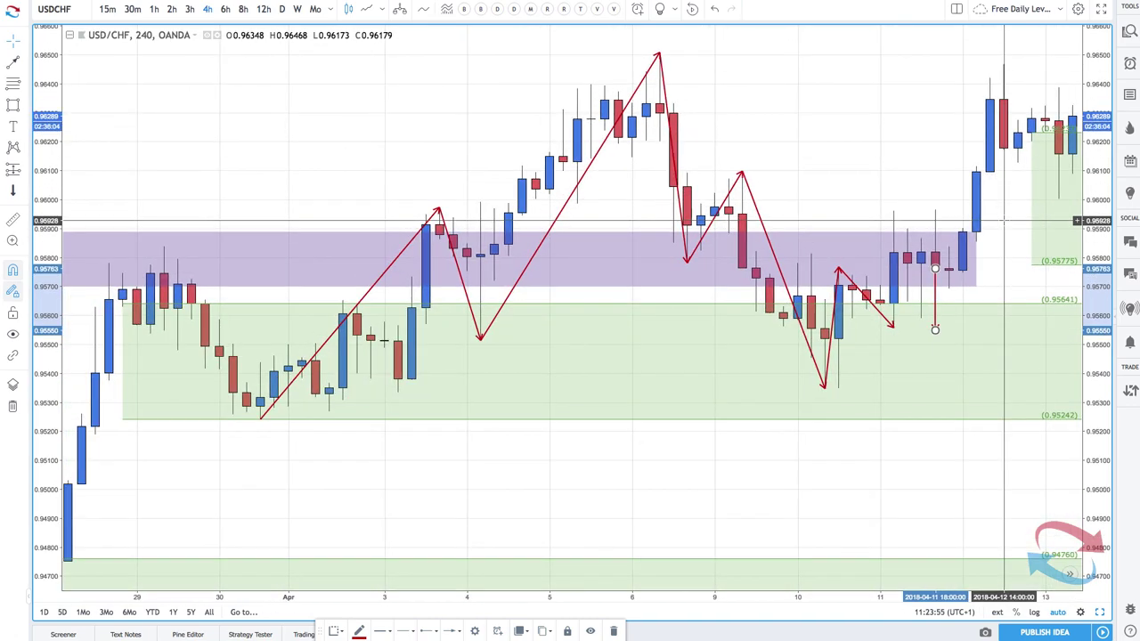
pyautogui.scroll(-2, 955, 220)
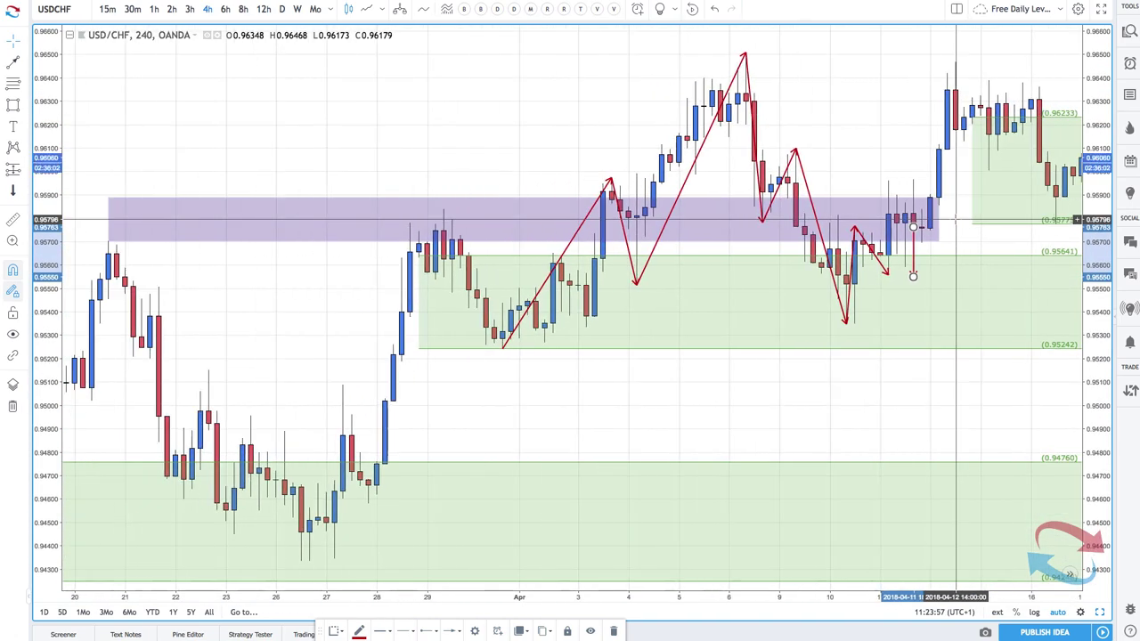
pyautogui.scroll(2, 955, 220)
pyautogui.moveTo(955, 220); pyautogui.dragTo(1003, 347)
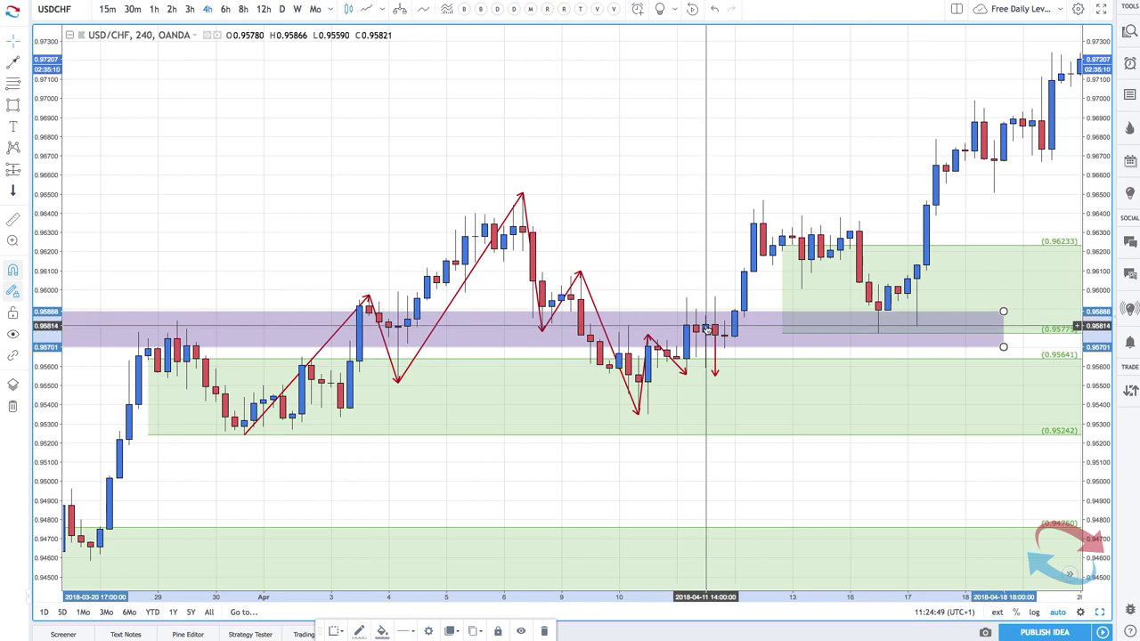
# - Scroll back to mid-March and draw a red zigzag: 0.9426 up to 0.9548, down to 0.9495, up to 0.9569
pyautogui.scroll(-5, 683, 370)
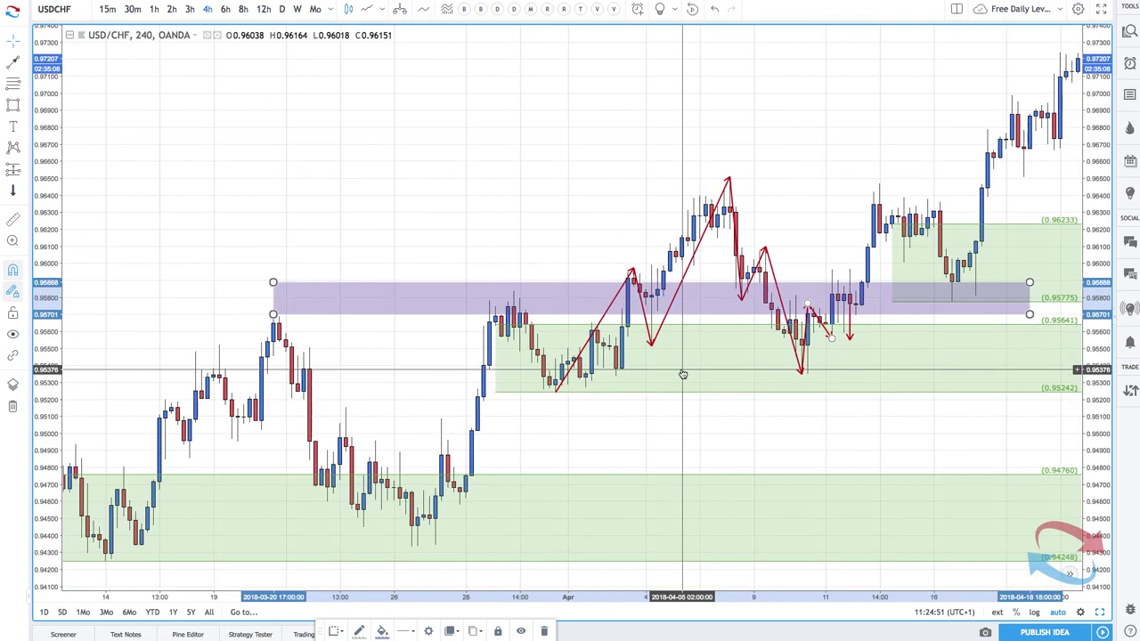
pyautogui.scroll(2, 757, 361)
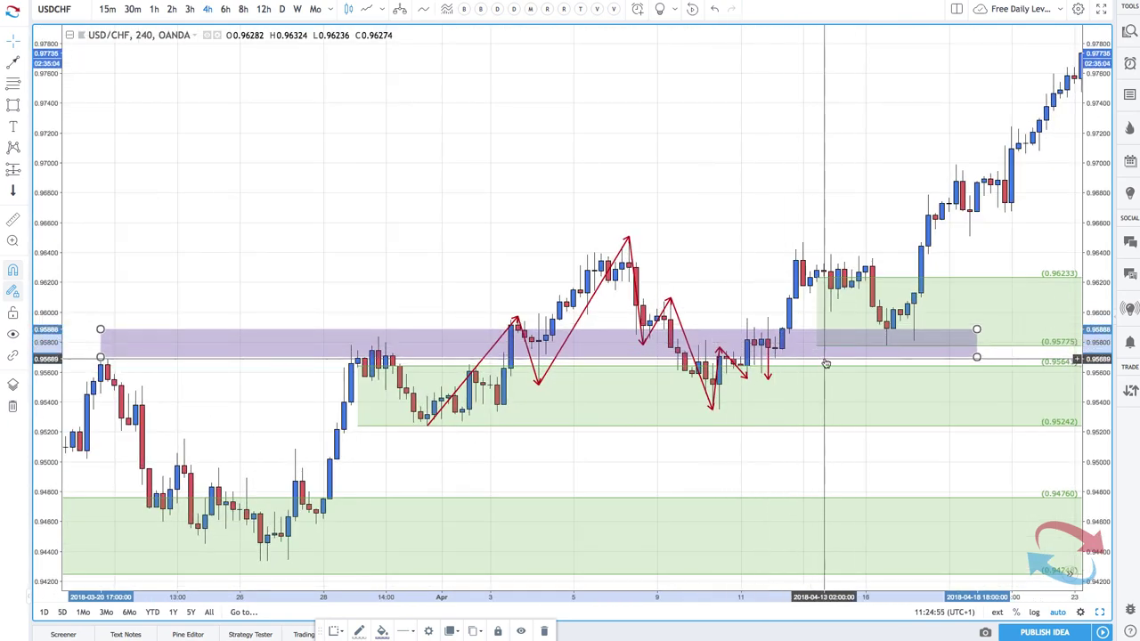
pyautogui.hscroll(-10, 826, 363)
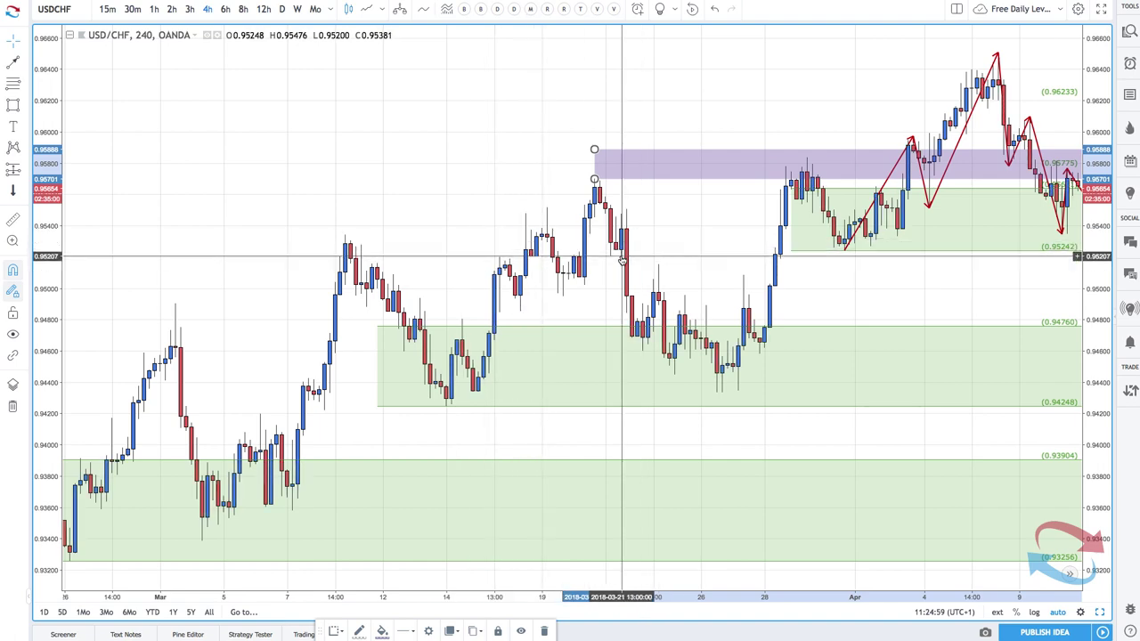
pyautogui.hscroll(-3, 622, 259)
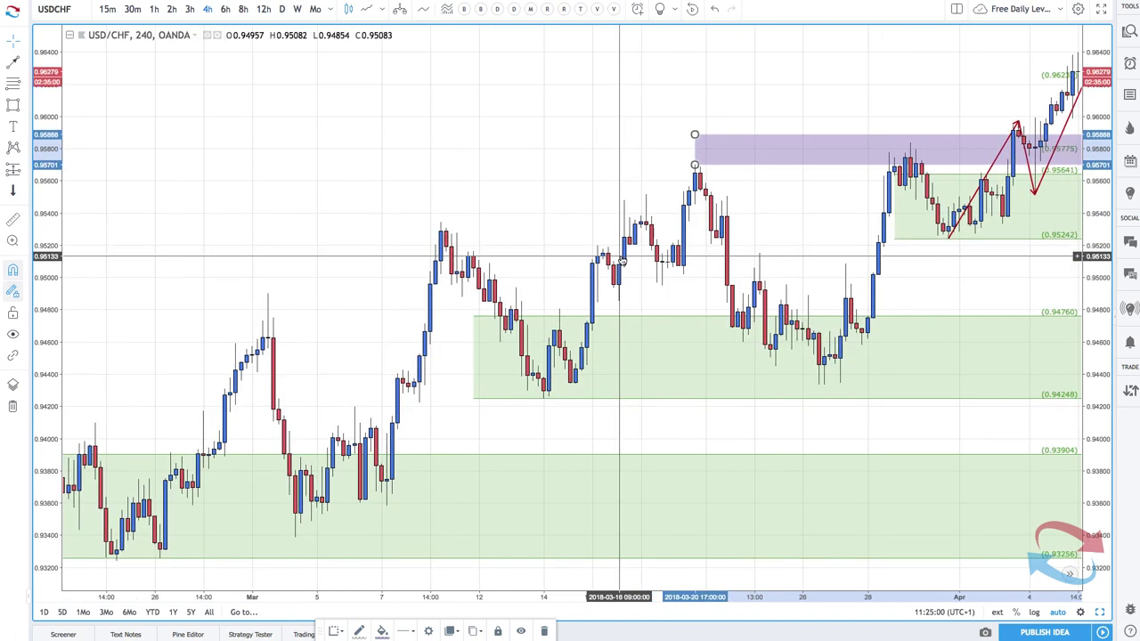
pyautogui.click(12, 64)
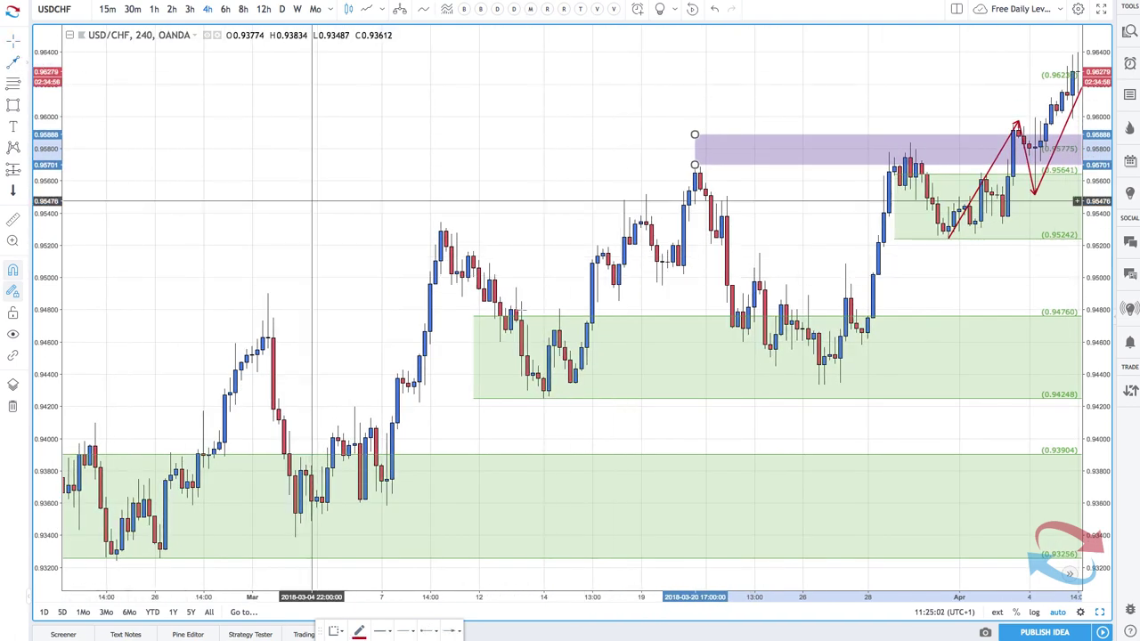
pyautogui.click(548, 398)
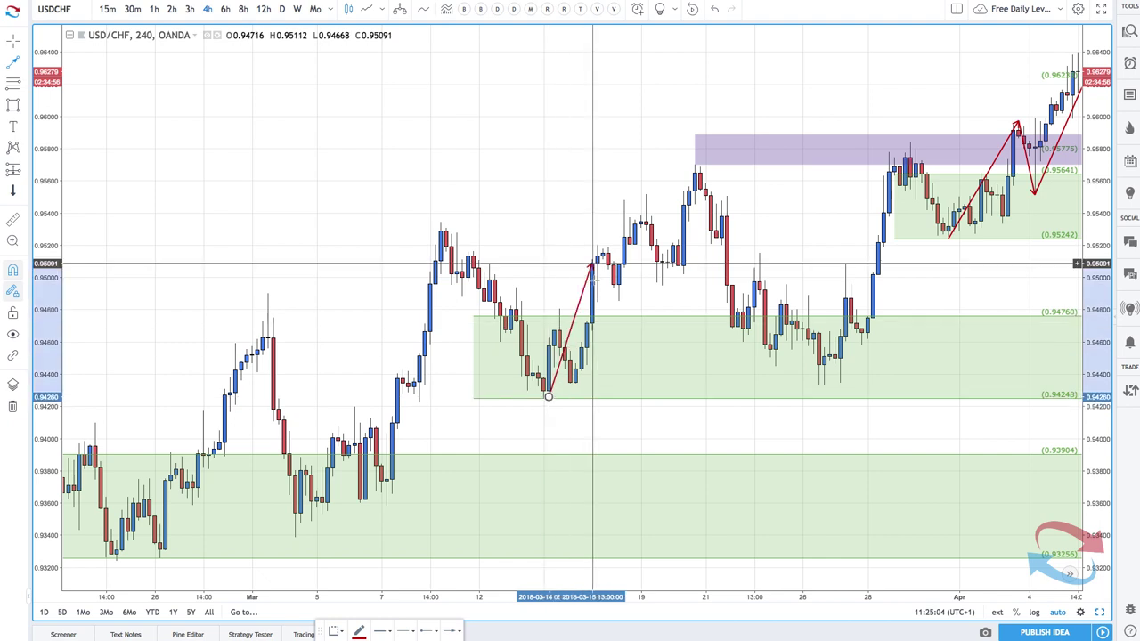
pyautogui.click(625, 202)
pyautogui.click(662, 285)
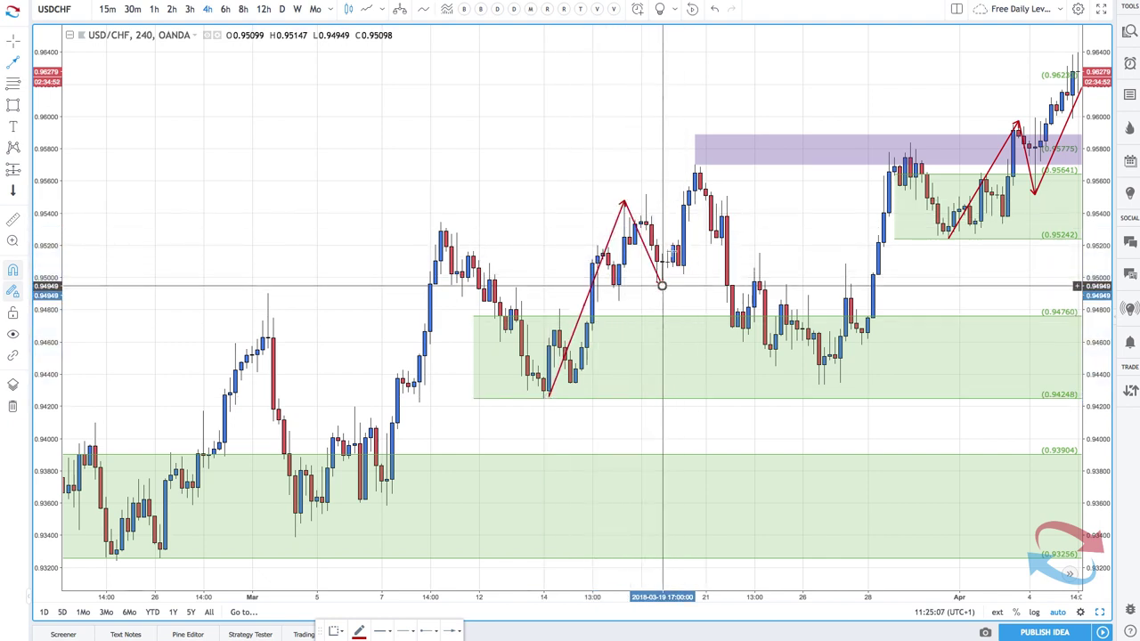
pyautogui.doubleClick(701, 169)
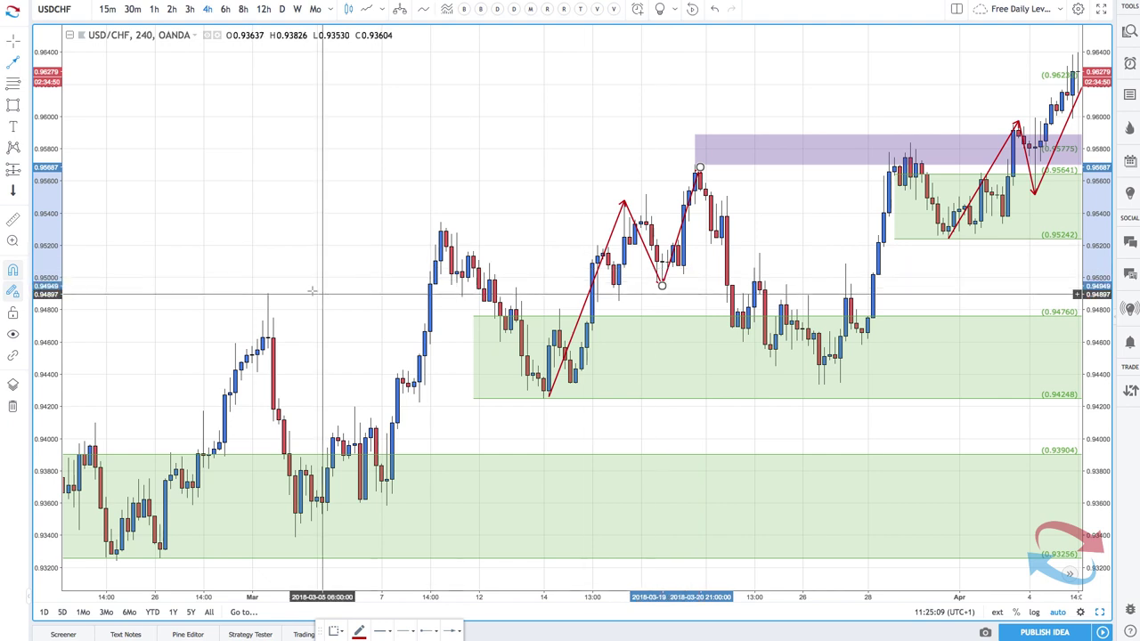
pyautogui.click(12, 104)
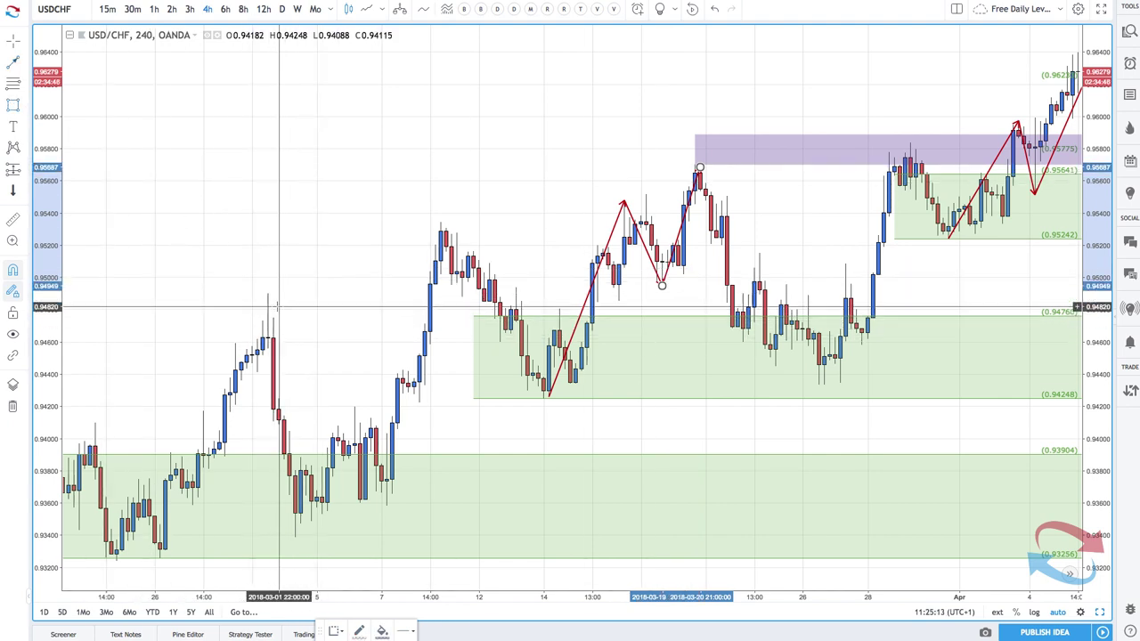
# - Draw a thin purple 0.9490–0.9500 zone from the early-March high to the right edge
pyautogui.moveTo(267, 295)
pyautogui.mouseDown()
pyautogui.moveTo(935, 300)
pyautogui.moveTo(958, 277)
pyautogui.mouseUp()
pyautogui.scroll(5, 755, 285)
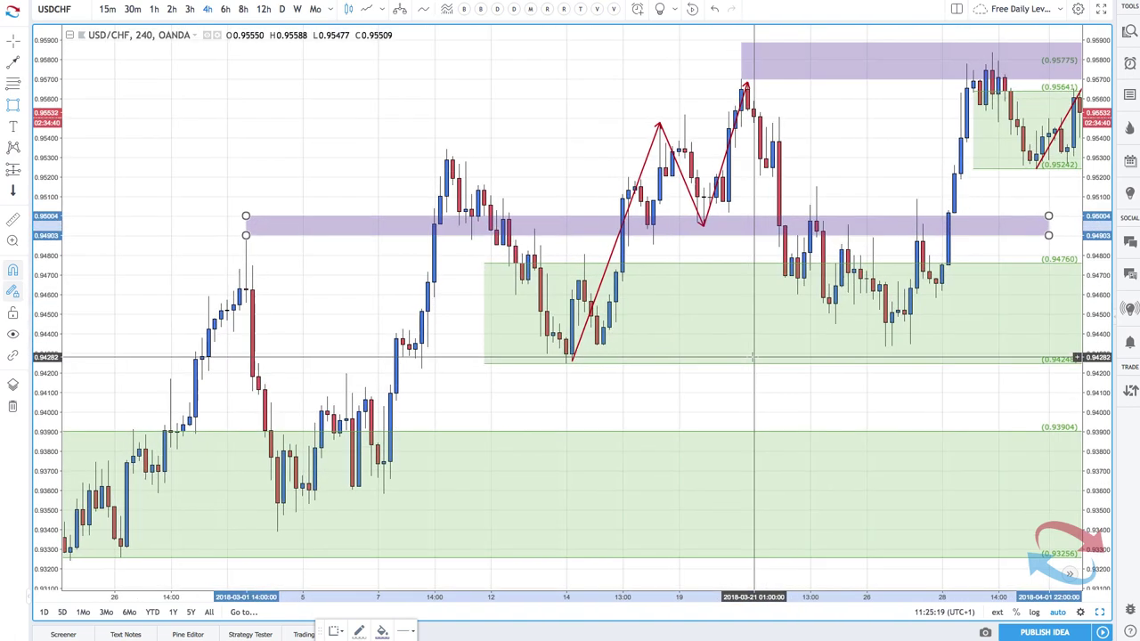
pyautogui.scroll(1, 487, 274)
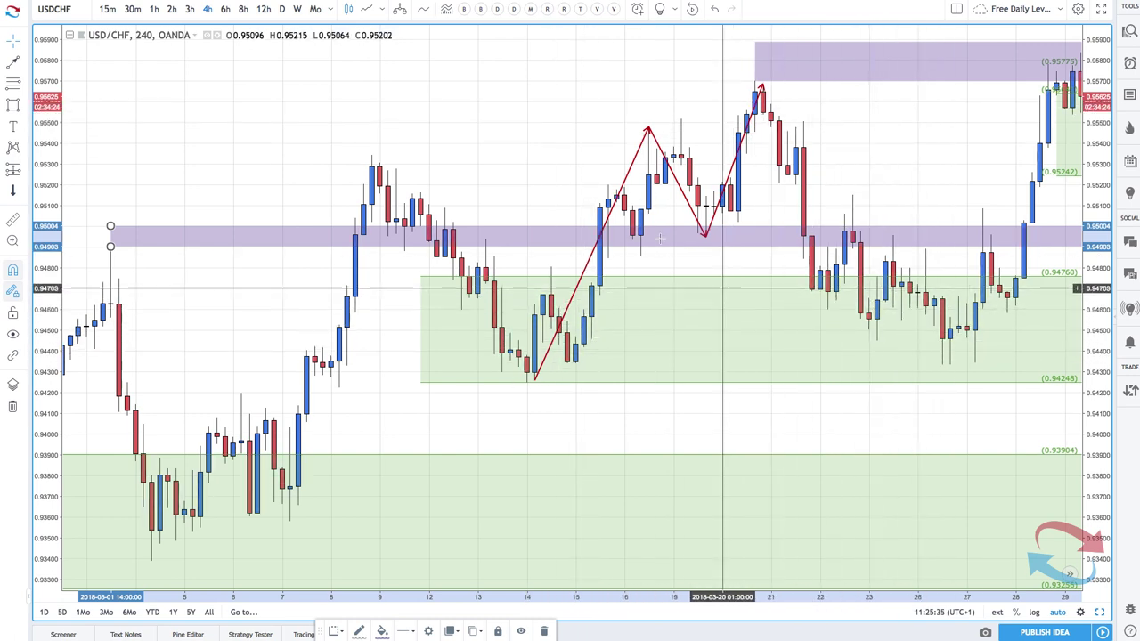
pyautogui.click(13, 64)
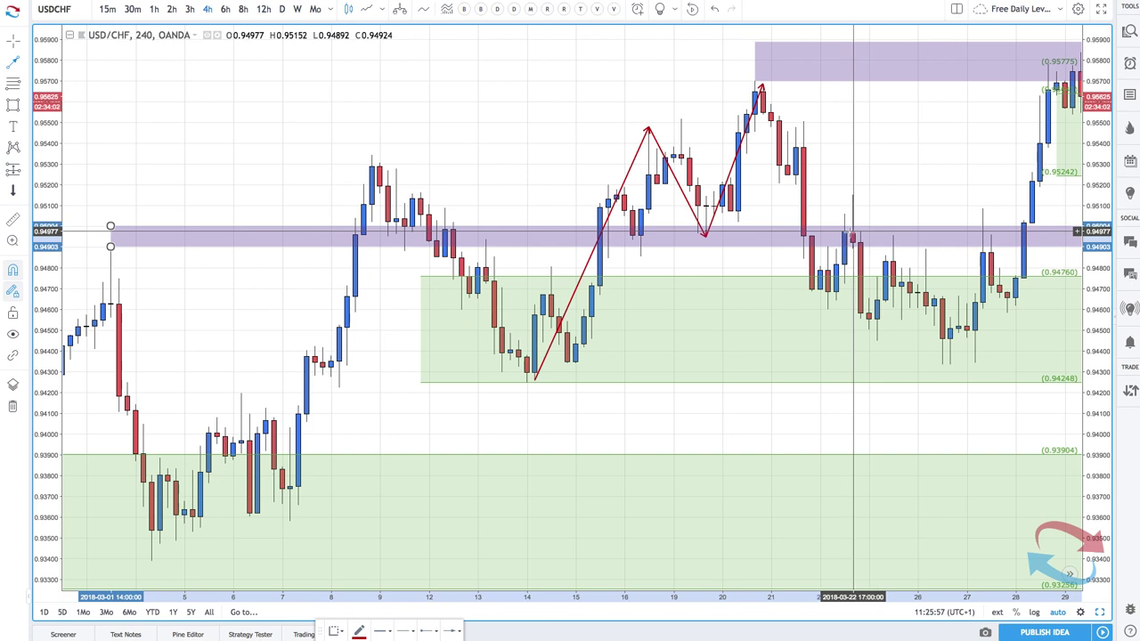
# - Draw two red down arrows from the lower purple zone to the following late-March lows
pyautogui.click(853, 231)
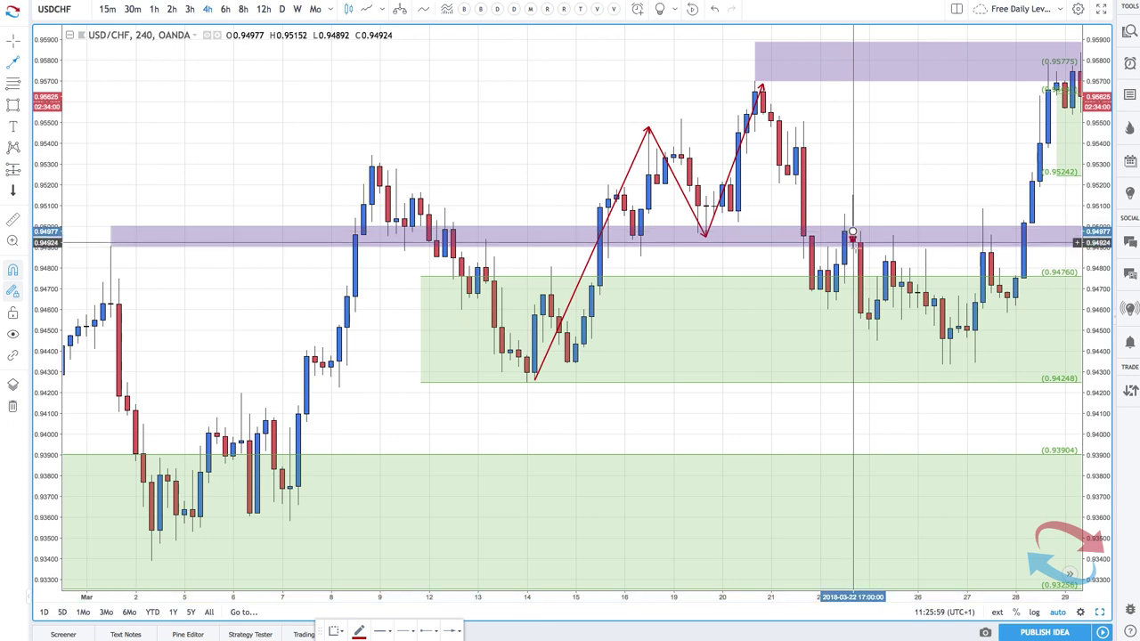
pyautogui.click(878, 342)
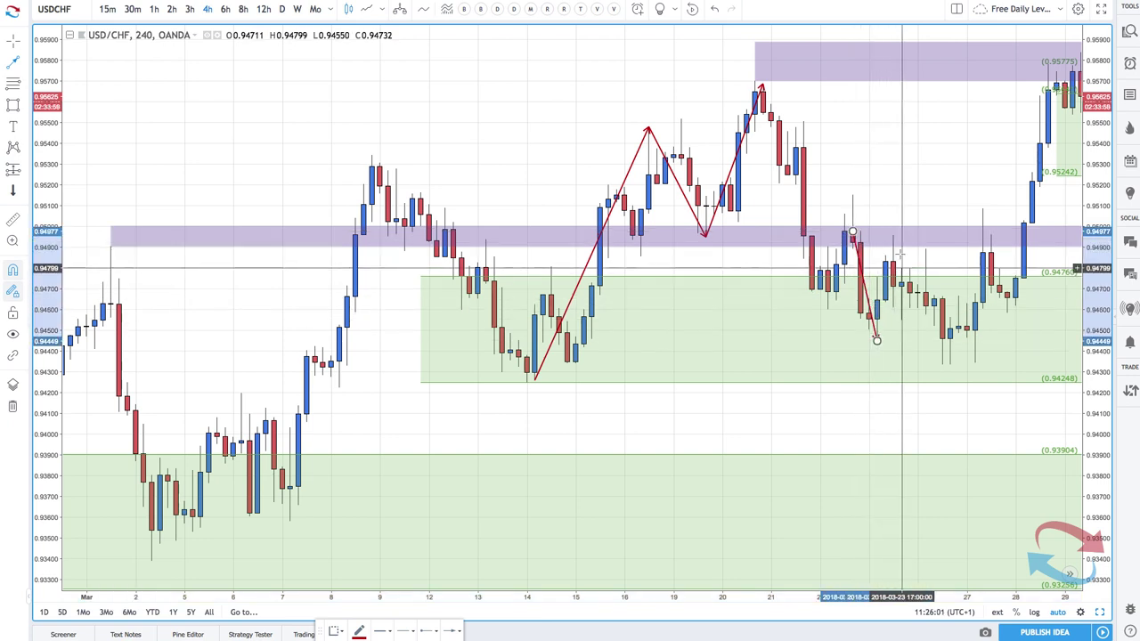
pyautogui.click(893, 236)
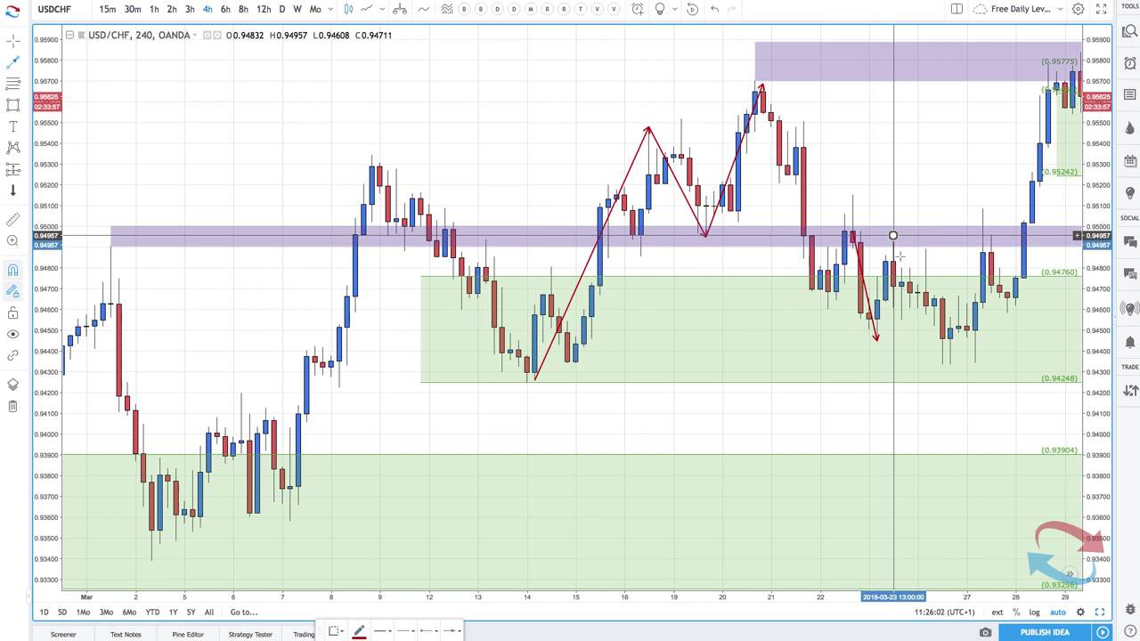
pyautogui.click(925, 315)
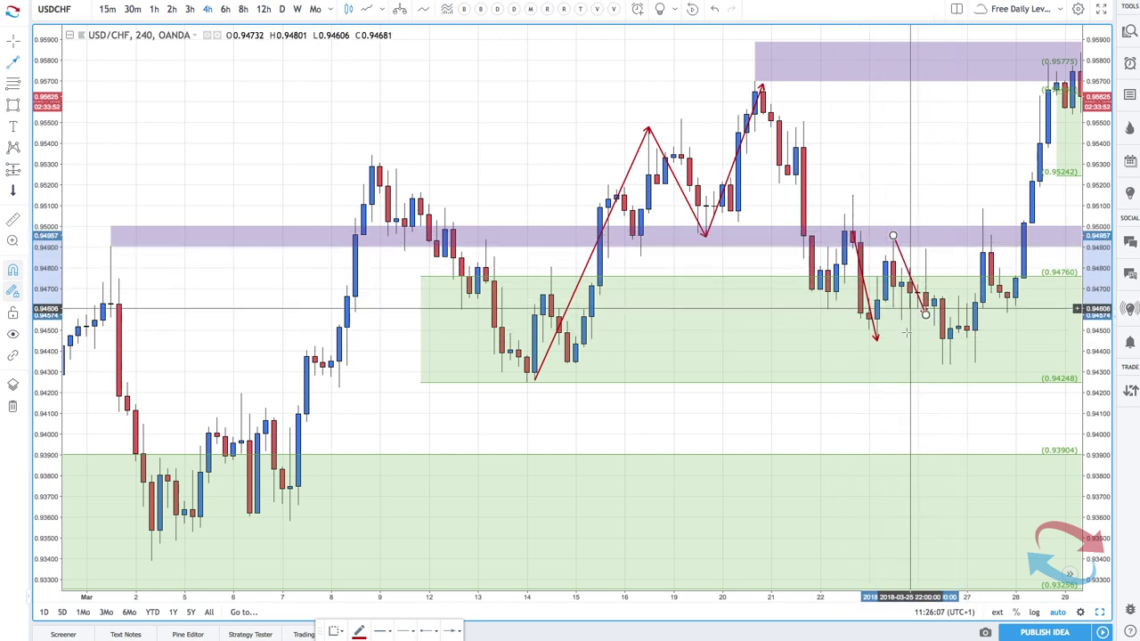
# - Deselect the last arrow and nudge the lower purple zone slightly down
pyautogui.scroll(-3, 910, 309)
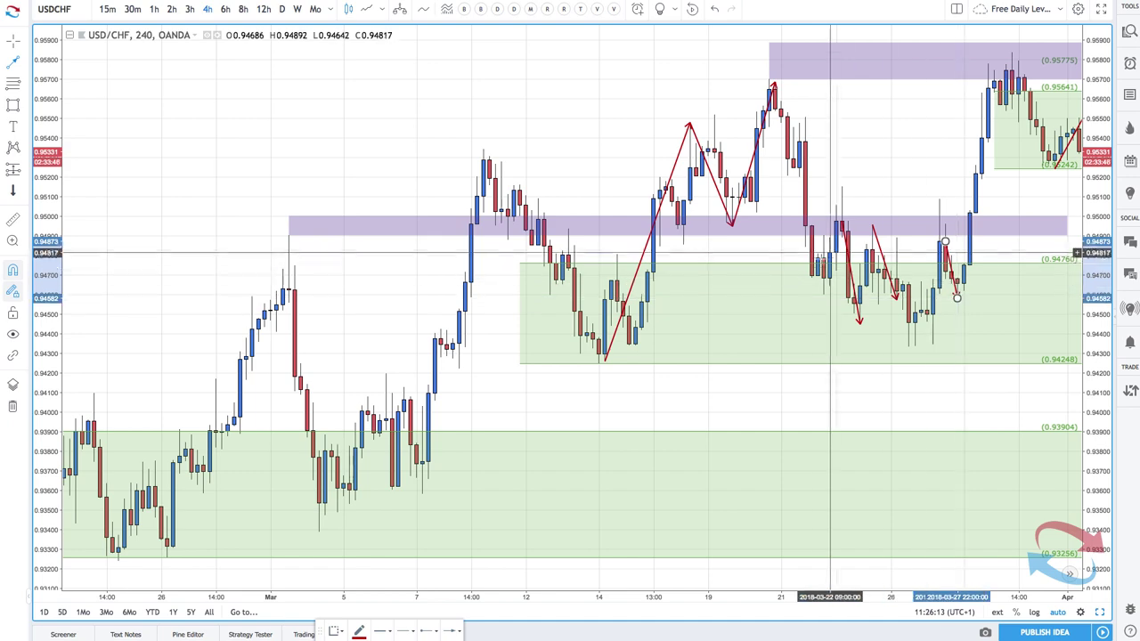
pyautogui.scroll(1, 821, 259)
pyautogui.scroll(1, 820, 259)
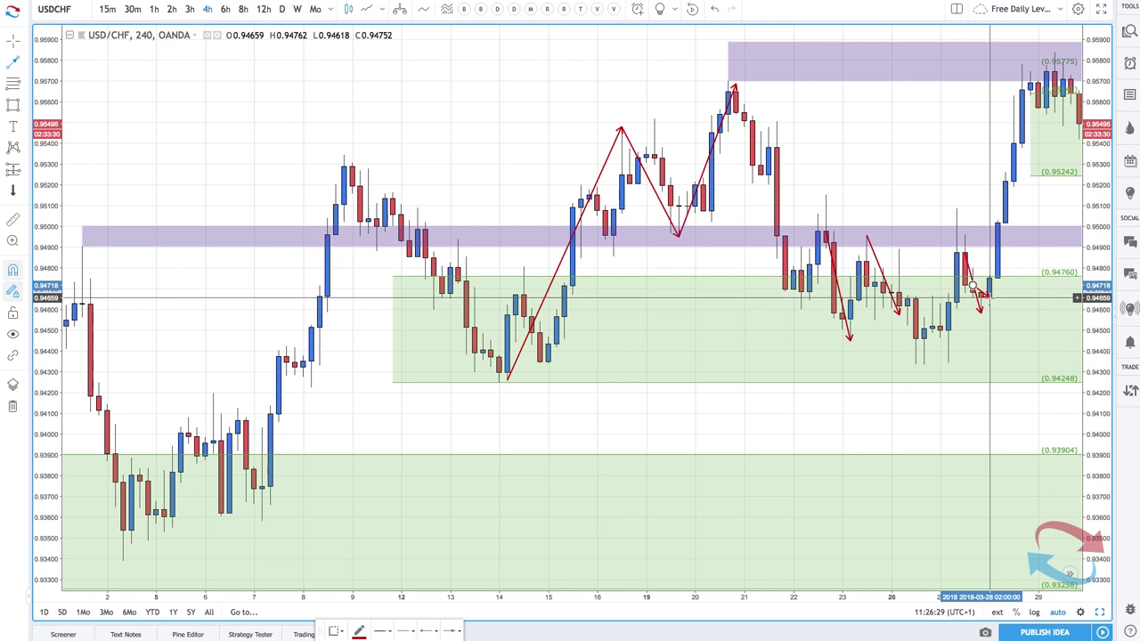
pyautogui.click(989, 297)
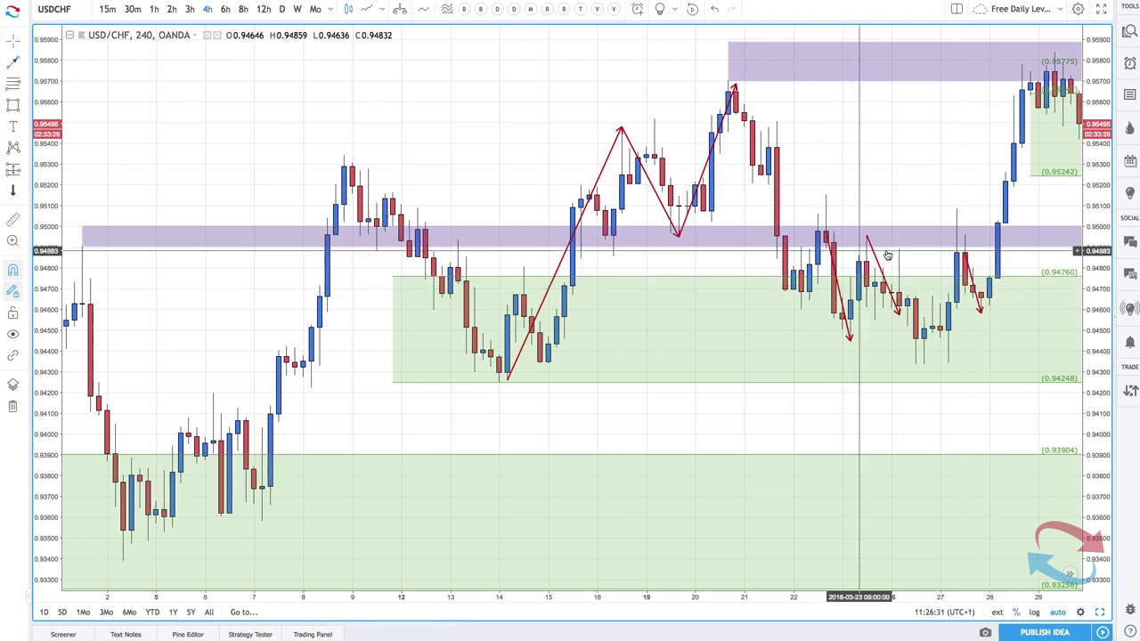
pyautogui.moveTo(955, 231); pyautogui.dragTo(837, 254)
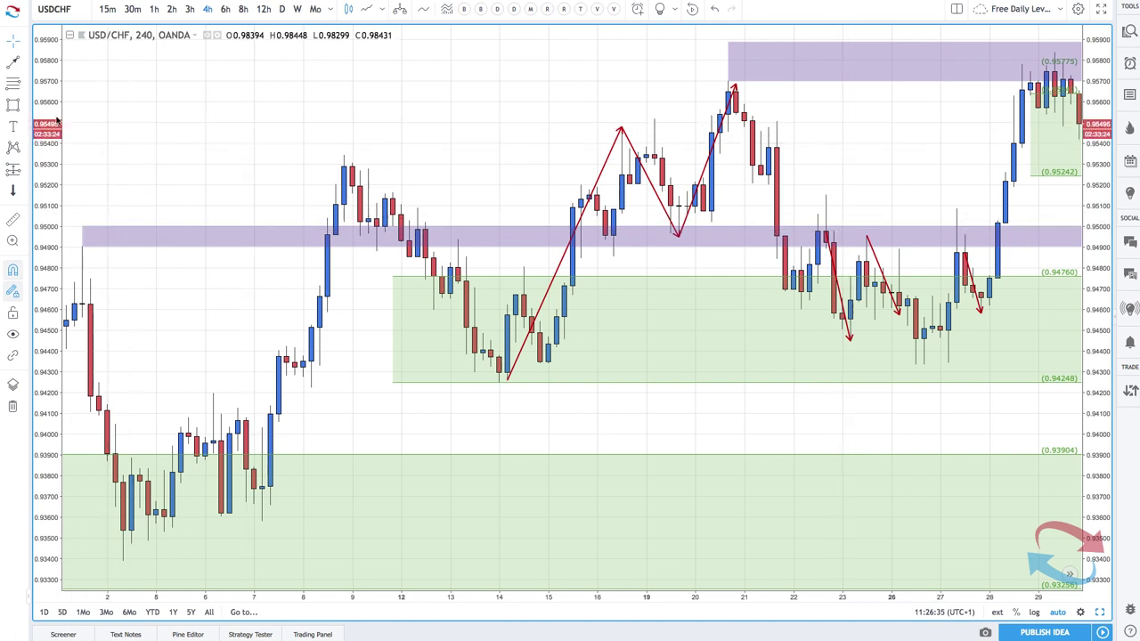
# - Add two short horizontal red arrows near 0.9515 above the lower purple zone, leveling the second
pyautogui.click(12, 61)
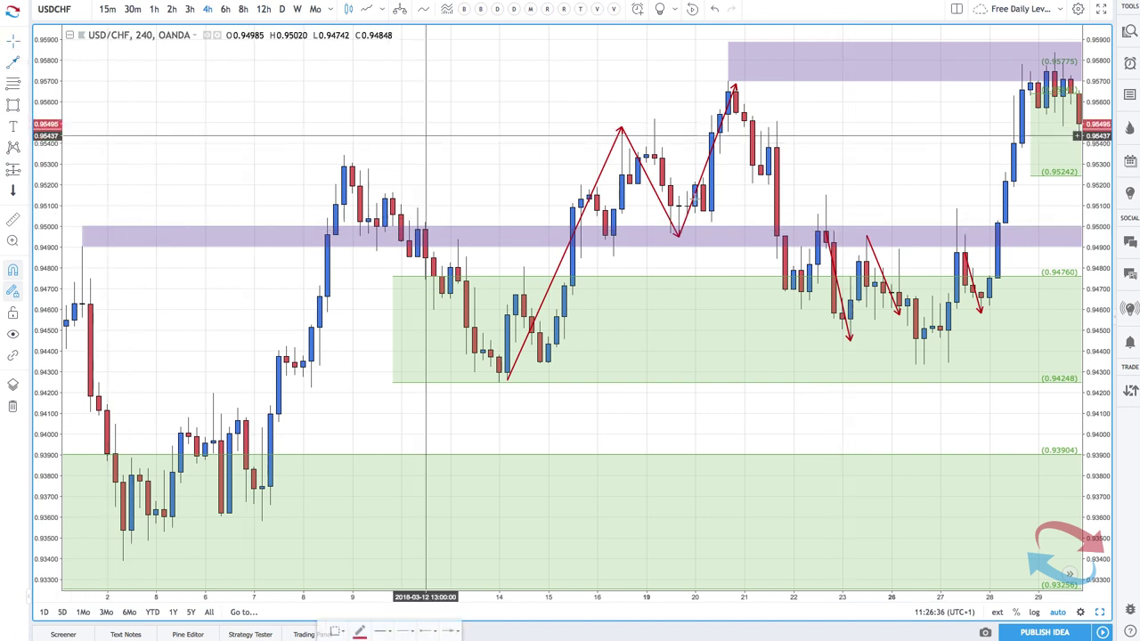
pyautogui.click(825, 194)
pyautogui.click(888, 192)
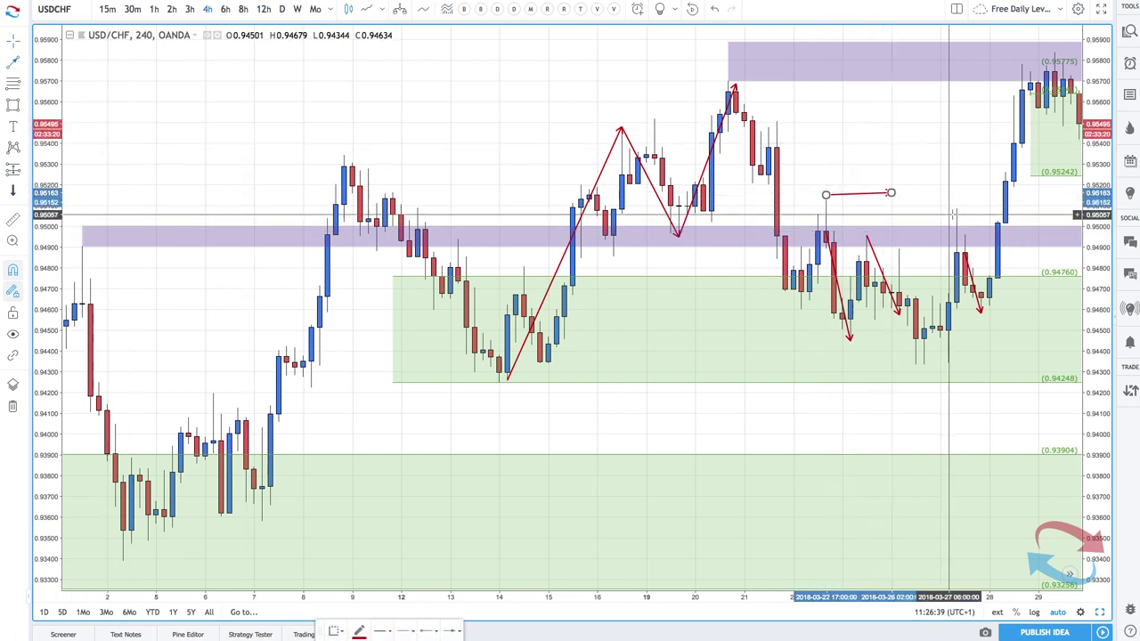
pyautogui.click(940, 195)
pyautogui.click(998, 219)
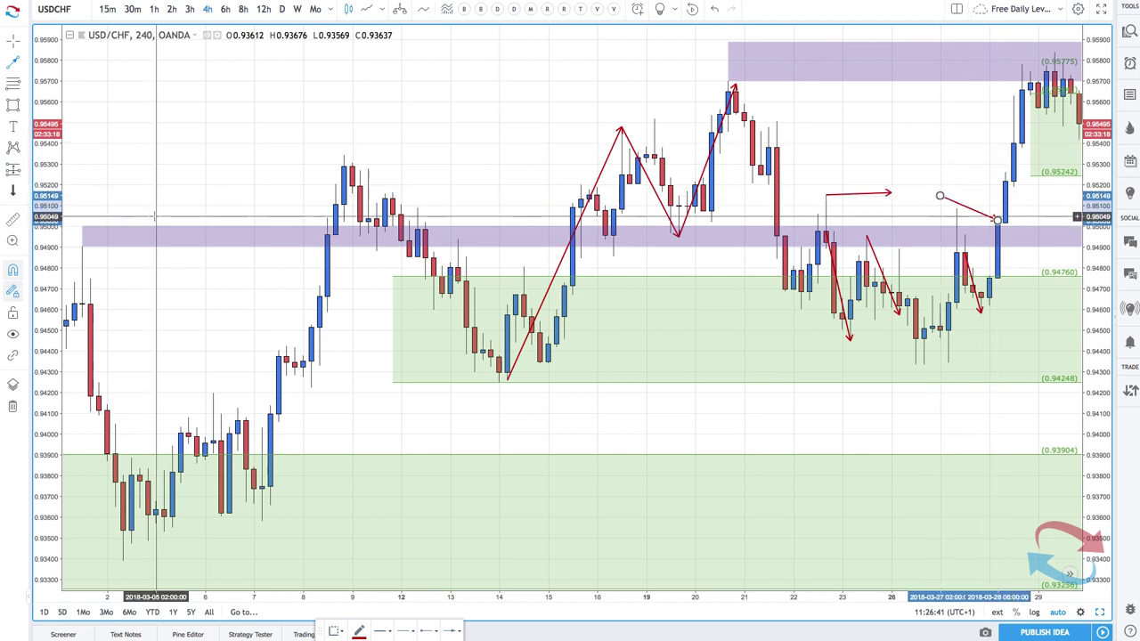
pyautogui.click(998, 220)
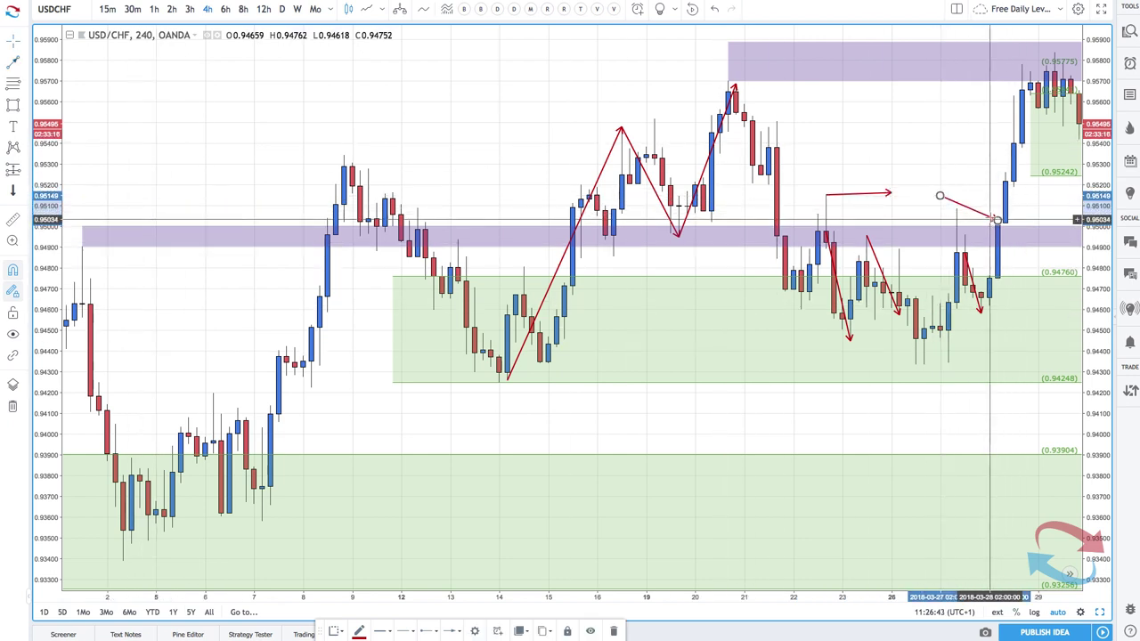
pyautogui.moveTo(998, 220); pyautogui.dragTo(973, 196)
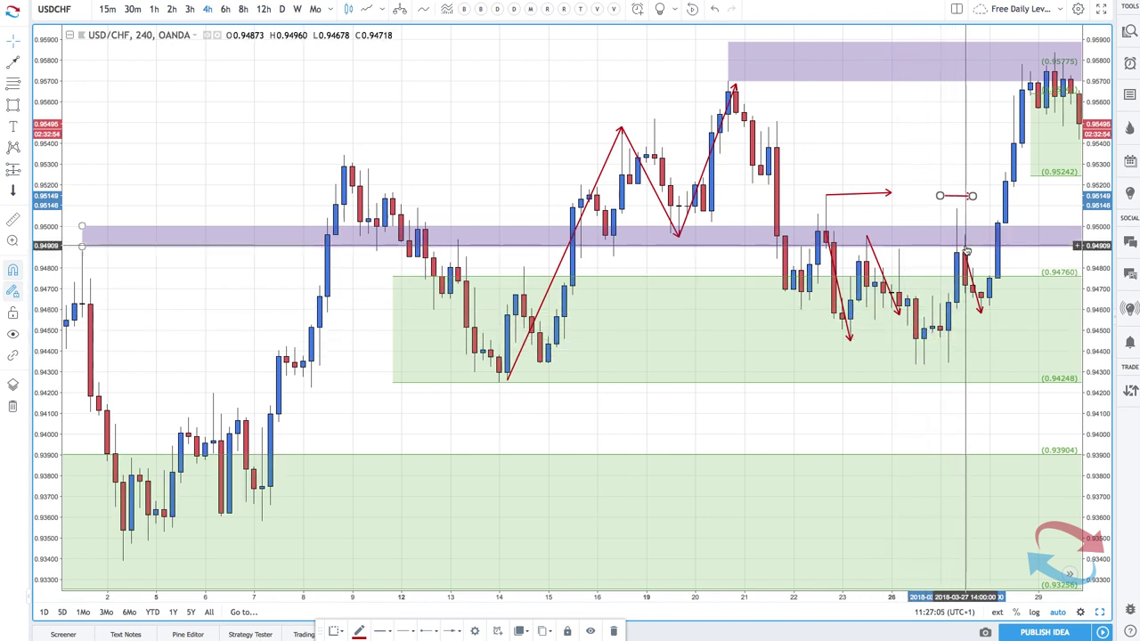
# - Zoom out to bring the early-April swings back into view
pyautogui.scroll(-5, 966, 251)
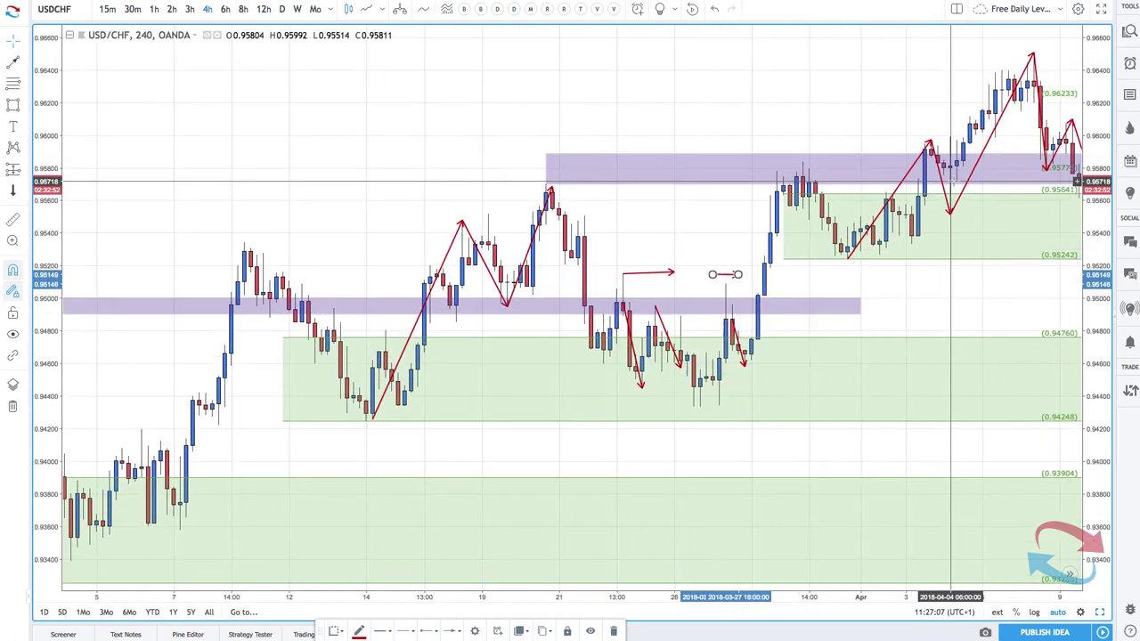
pyautogui.rightClick(953, 182)
pyautogui.click(971, 104)
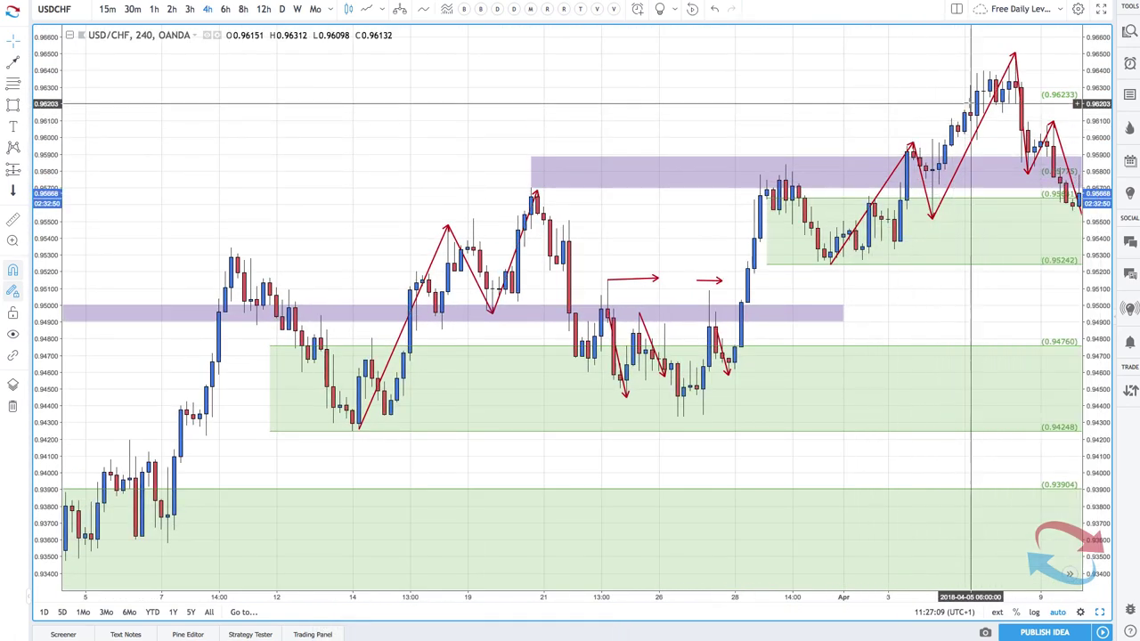